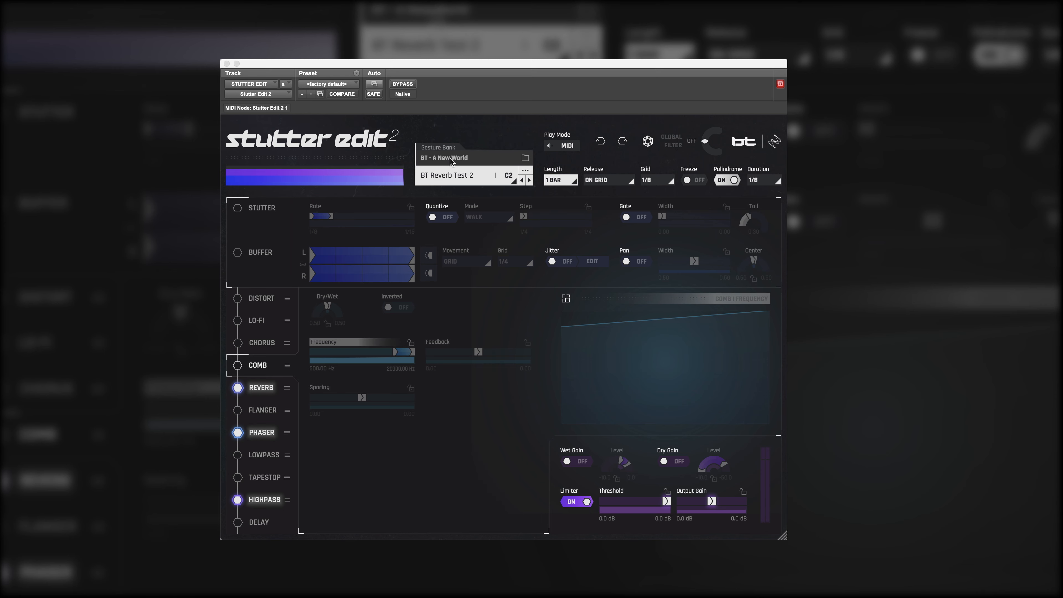
Step: Browse the factory gesture banks down to the Experimental folder's contents, and return to the main view
click(526, 159)
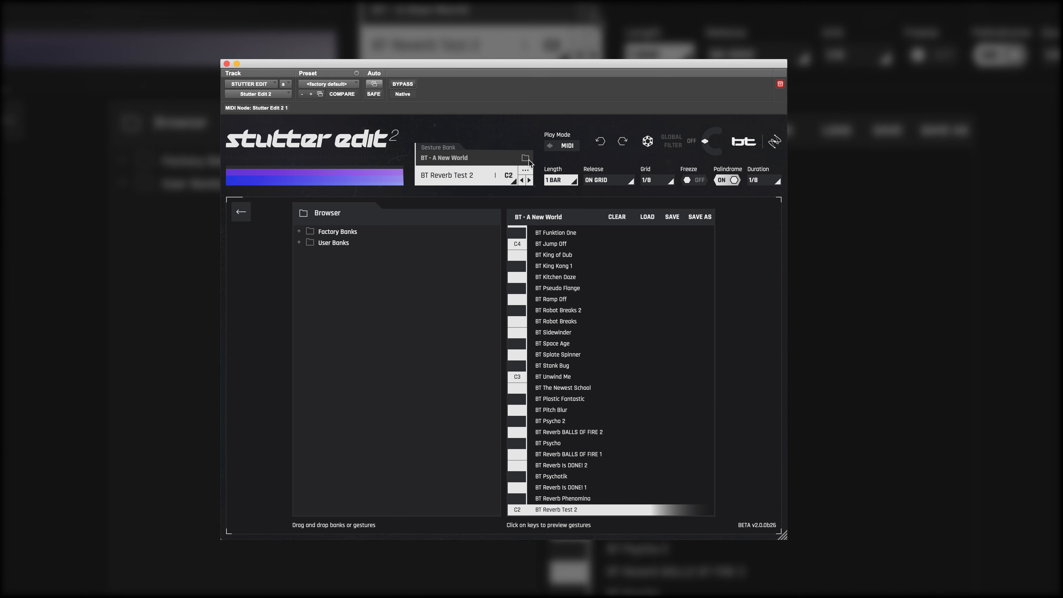
click(298, 231)
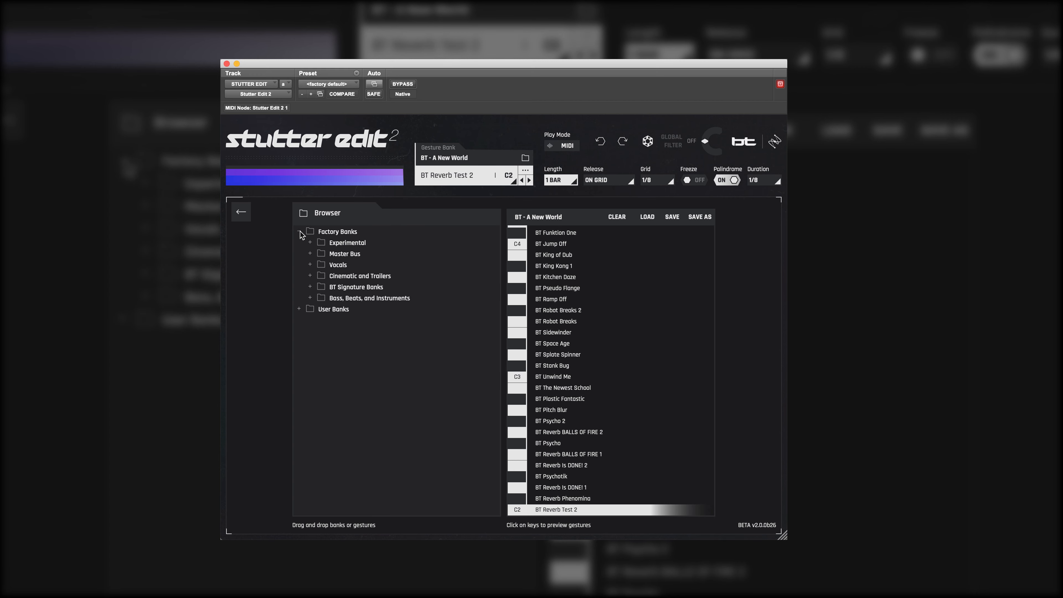
click(311, 243)
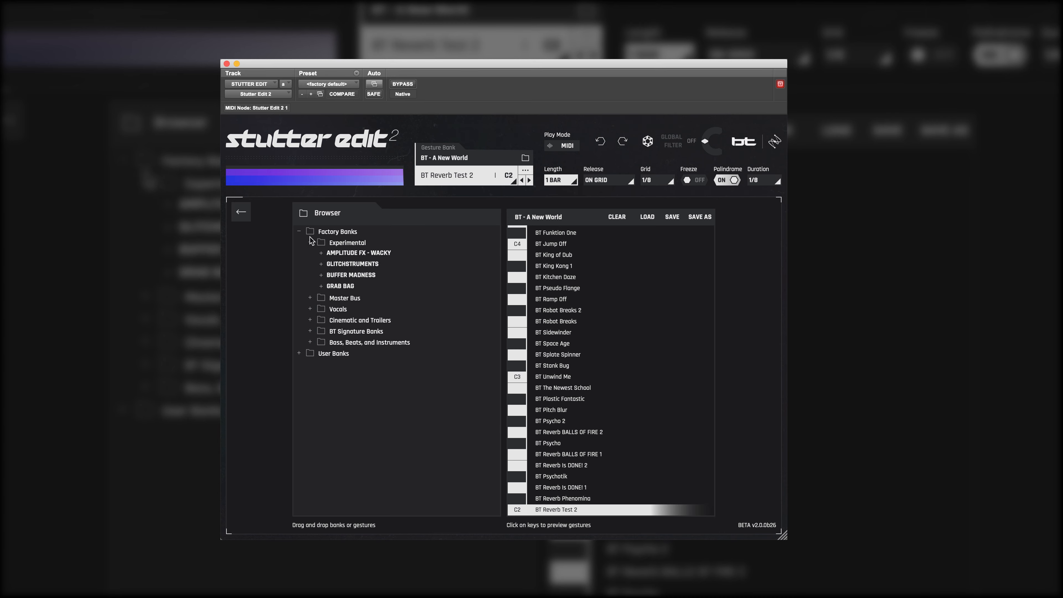
click(241, 212)
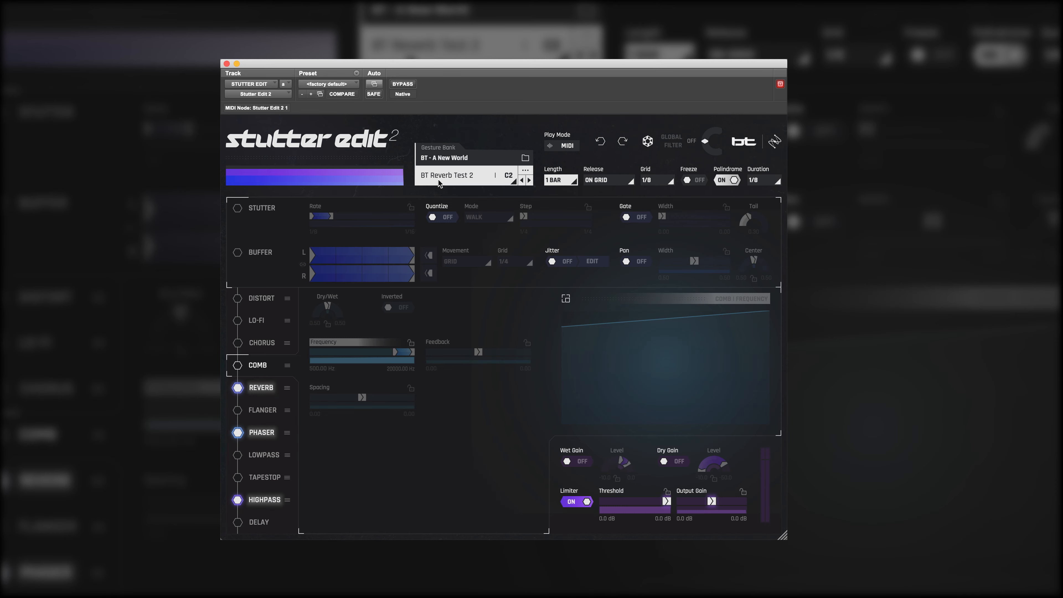
Step: Switch the play mode to Auto and return to the main effect view
click(567, 147)
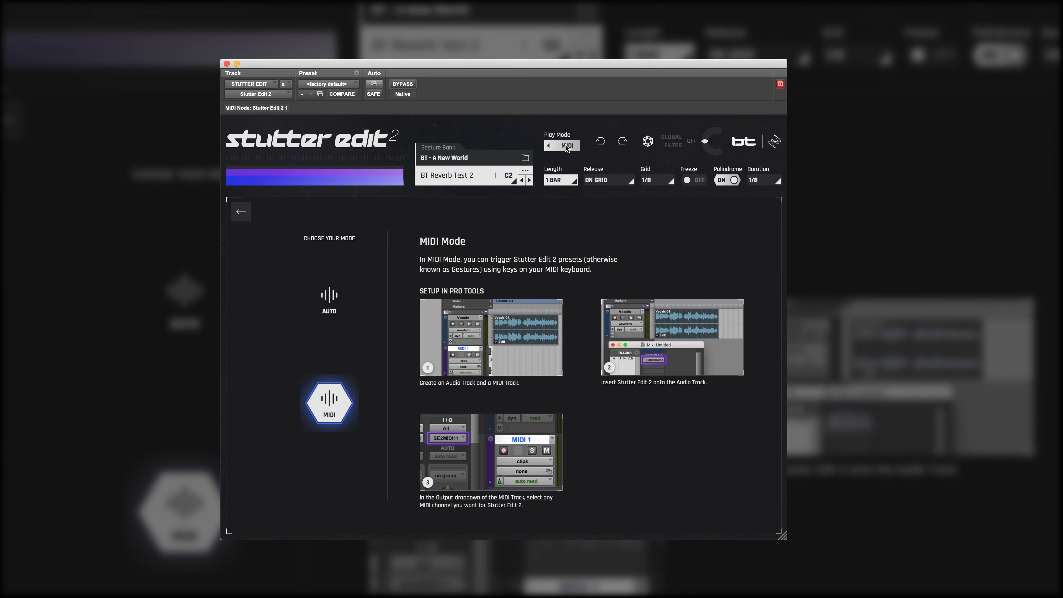
click(329, 304)
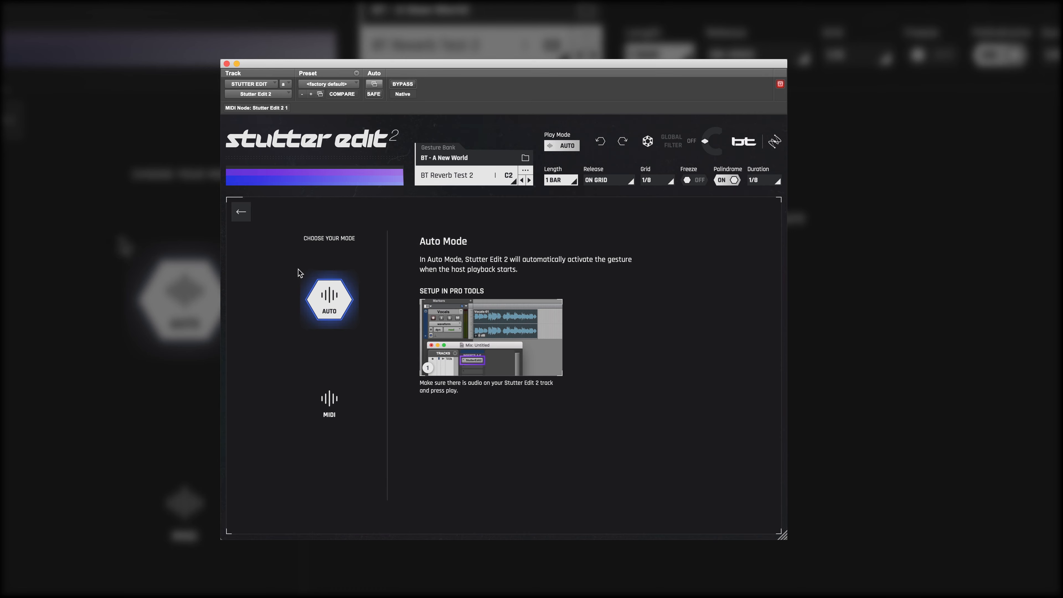
click(243, 212)
Step: Review the available Length and Release options of the gesture without changing them
click(561, 180)
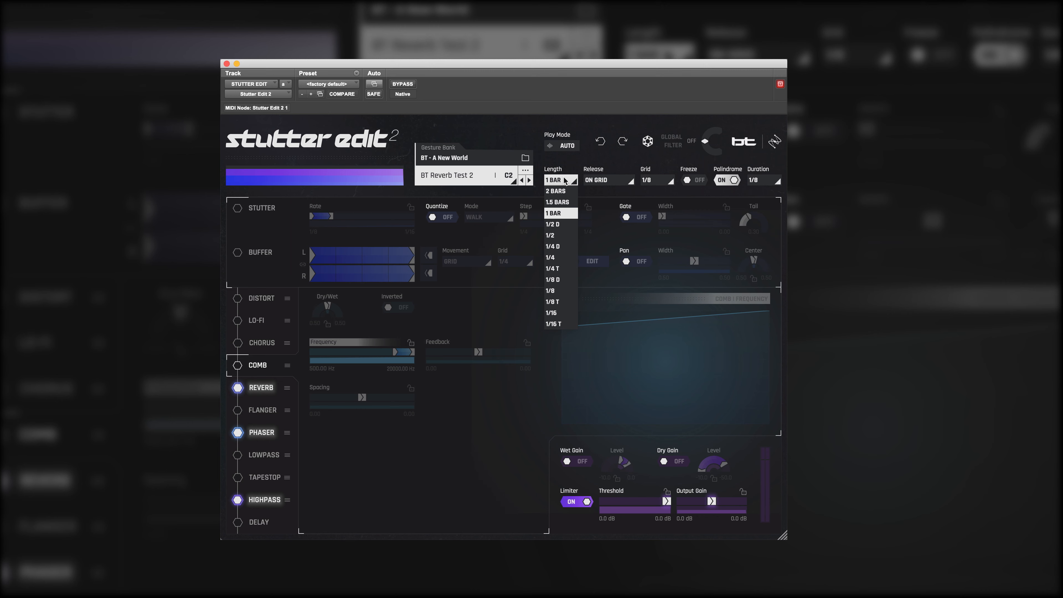
click(610, 180)
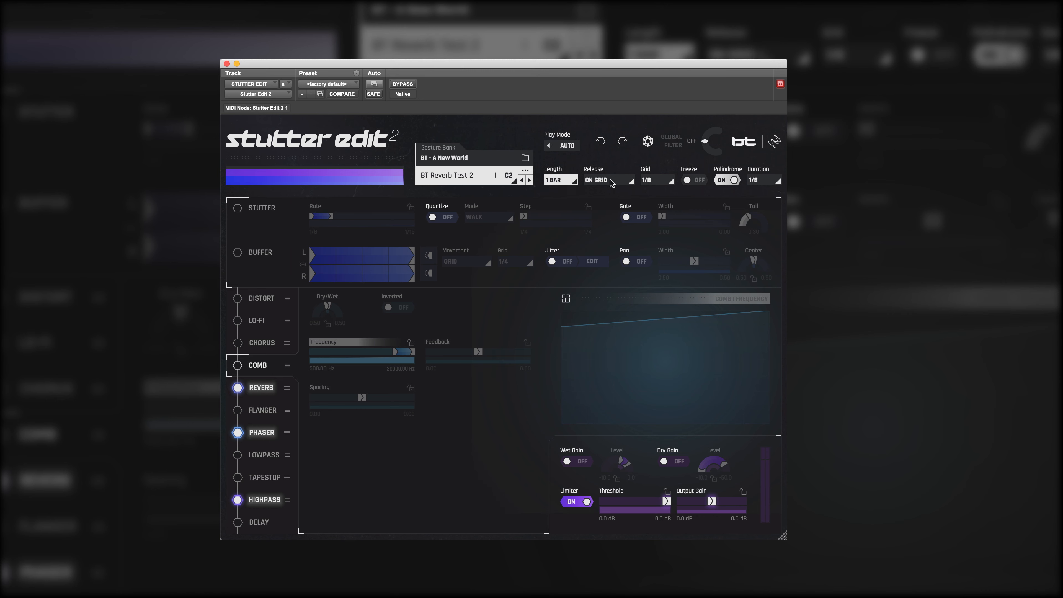
click(611, 181)
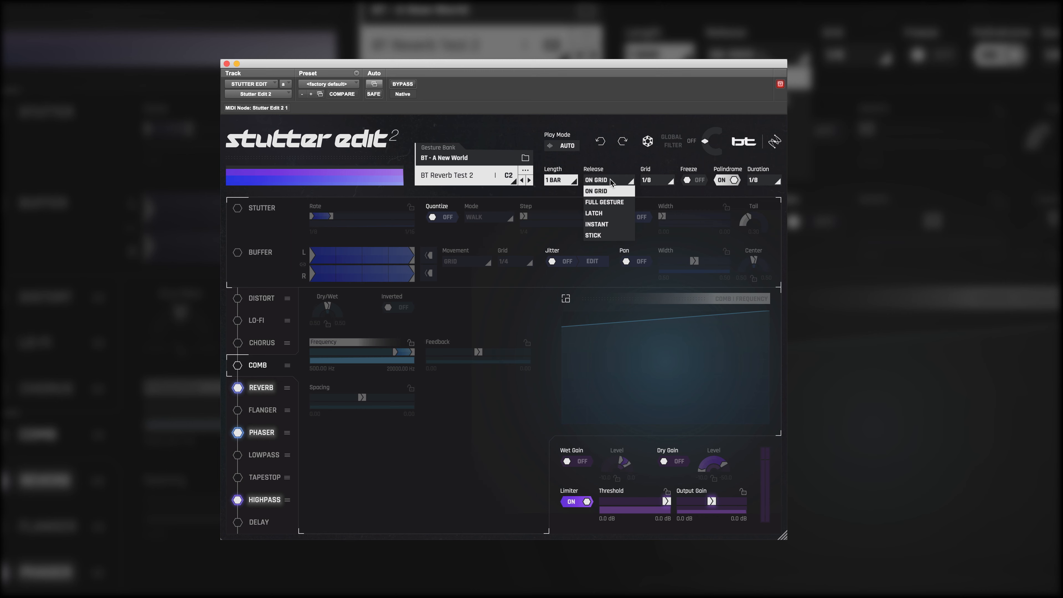
click(611, 183)
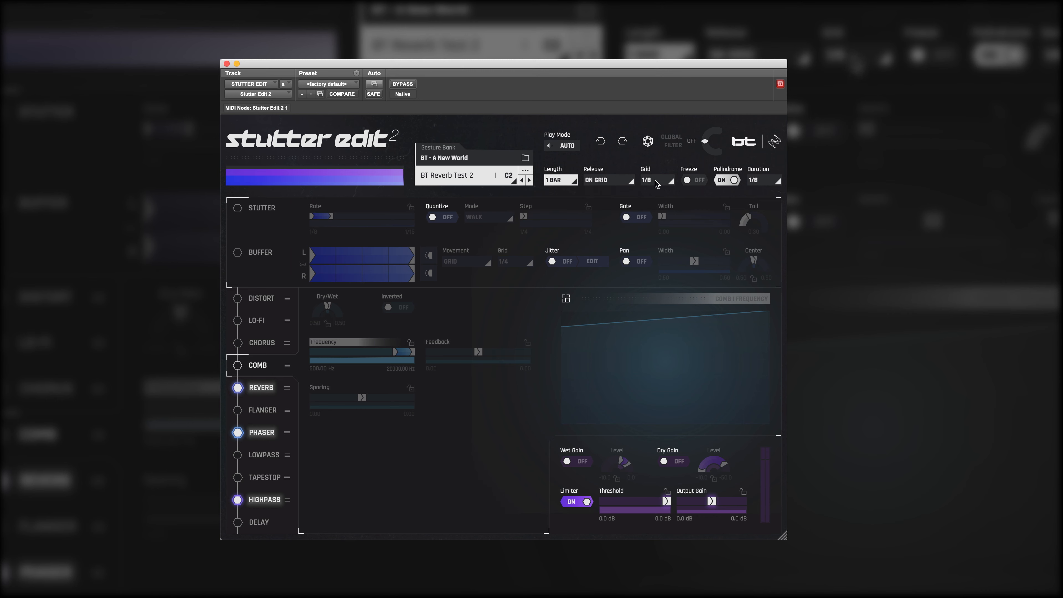
Step: Try the Freeze switch on and off, and try out the Global Filter control
click(695, 181)
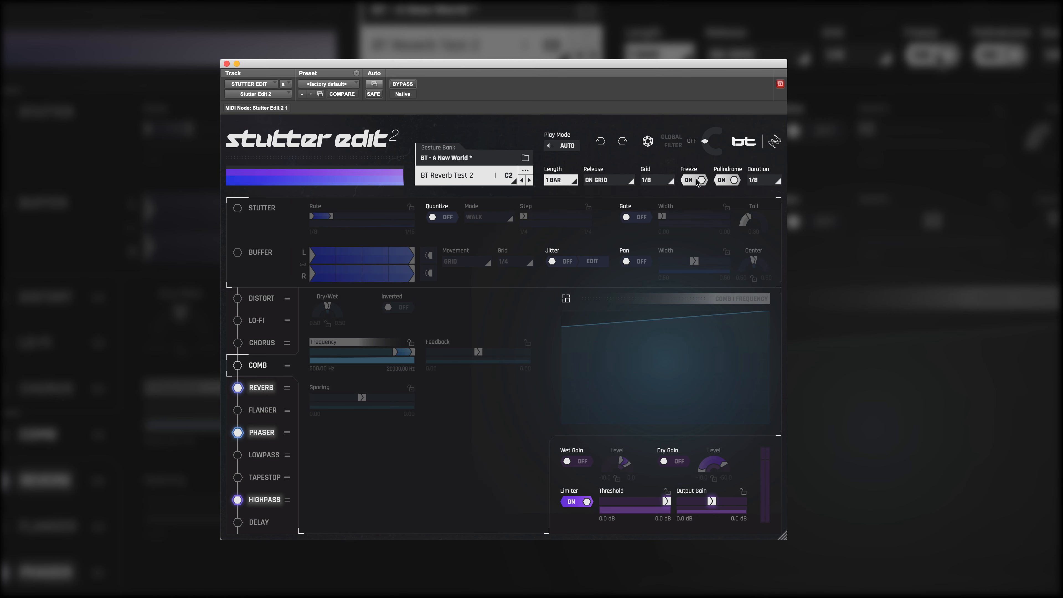
click(696, 181)
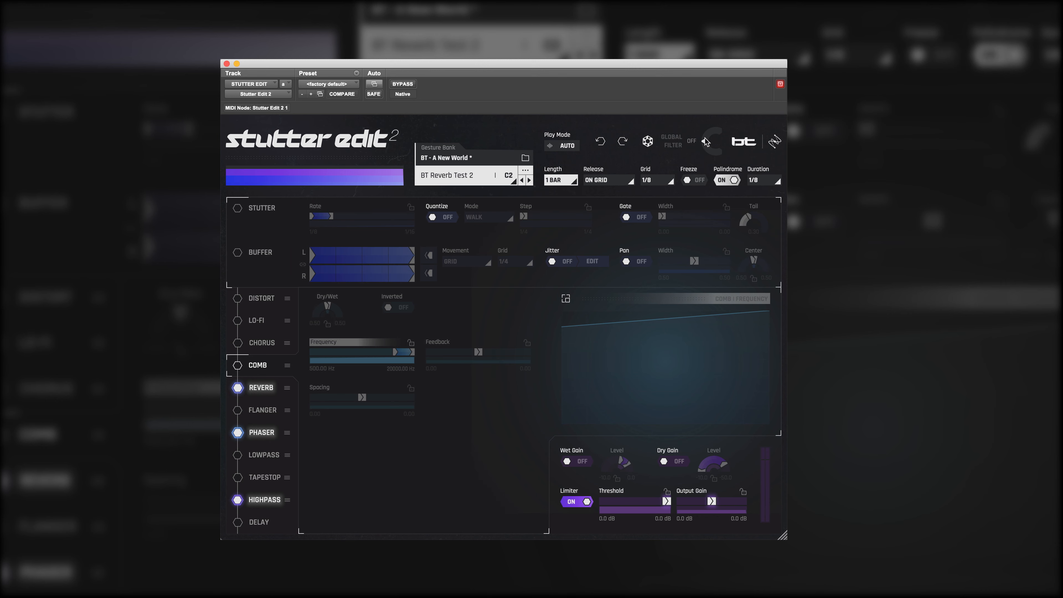
mouse_move(705, 144)
mouse_down()
mouse_move(724, 109)
mouse_move(705, 147)
mouse_move(717, 171)
mouse_move(692, 141)
mouse_up()
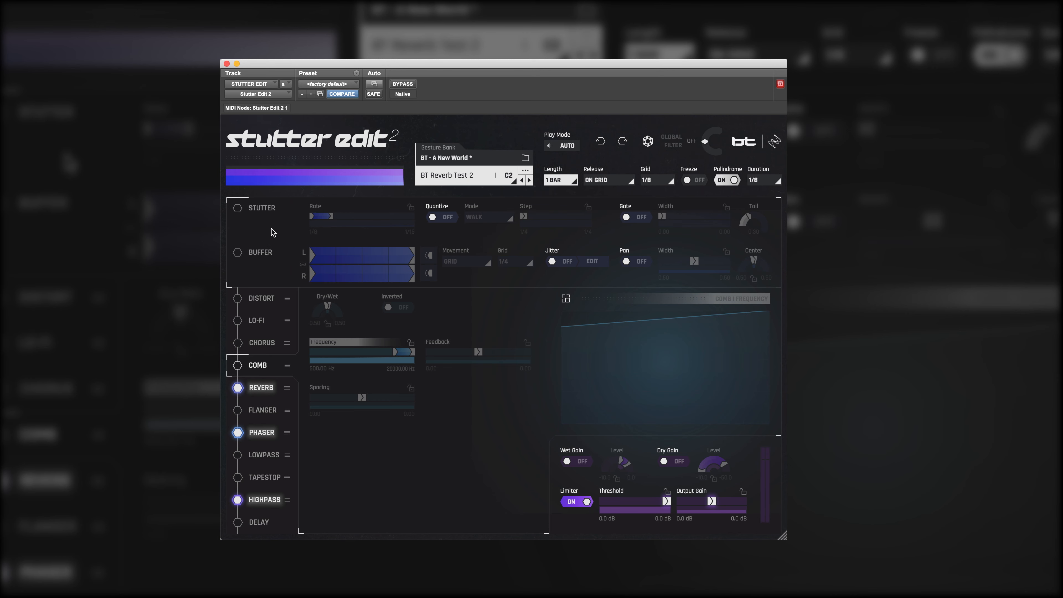
Step: Enable the Stutter module and extend the end of its Rate range to F#/Gb 1
click(240, 209)
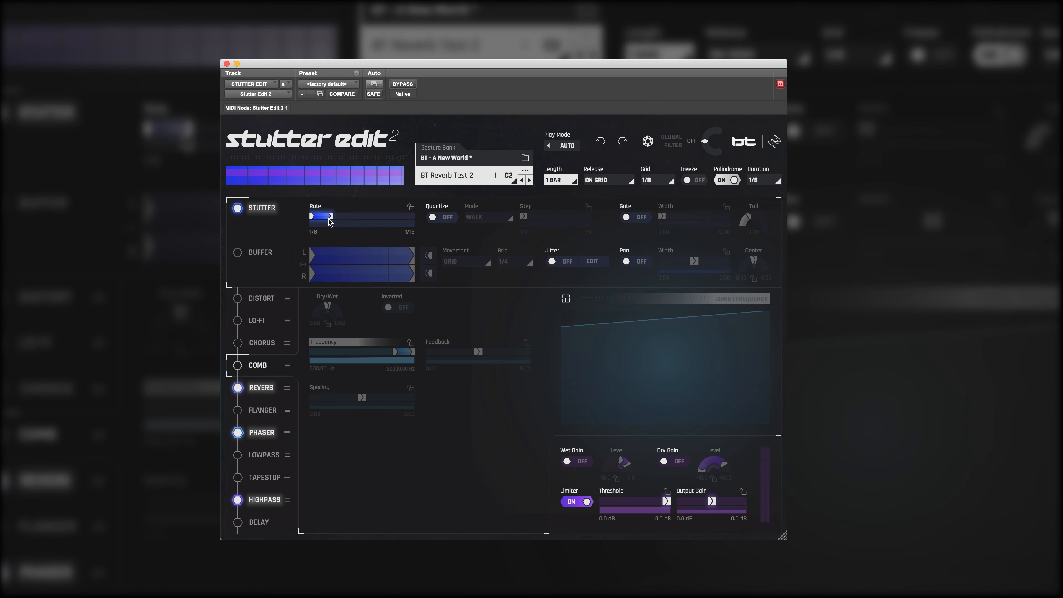
drag(332, 218, 397, 218)
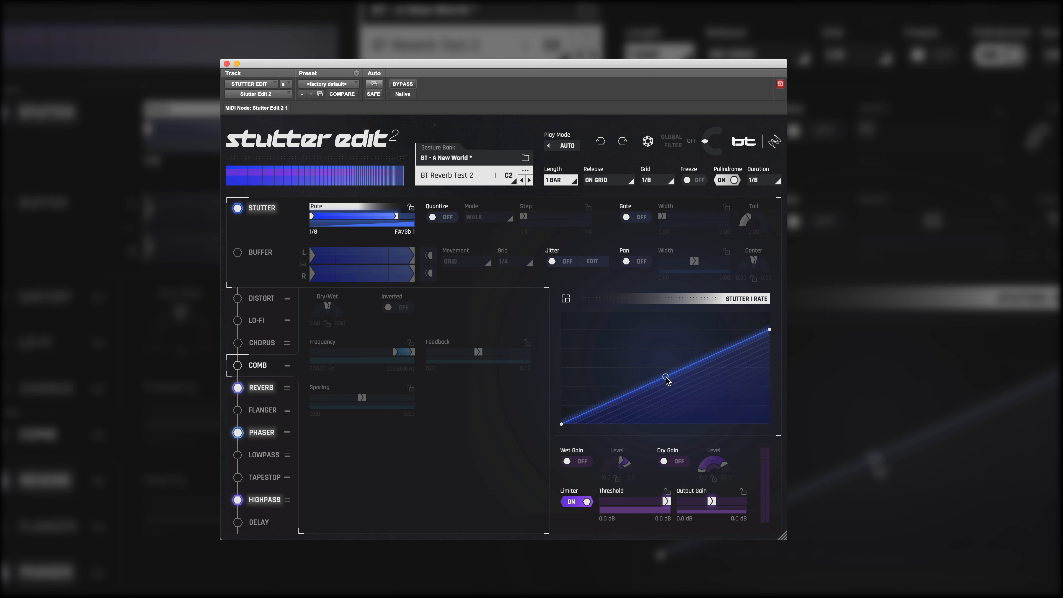
Step: Bend the stutter rate curve and add two points, raising the first and lowering the second to form a peak and a dip
mouse_move(666, 376)
mouse_down()
mouse_move(665, 351)
mouse_move(675, 394)
mouse_move(669, 375)
mouse_up()
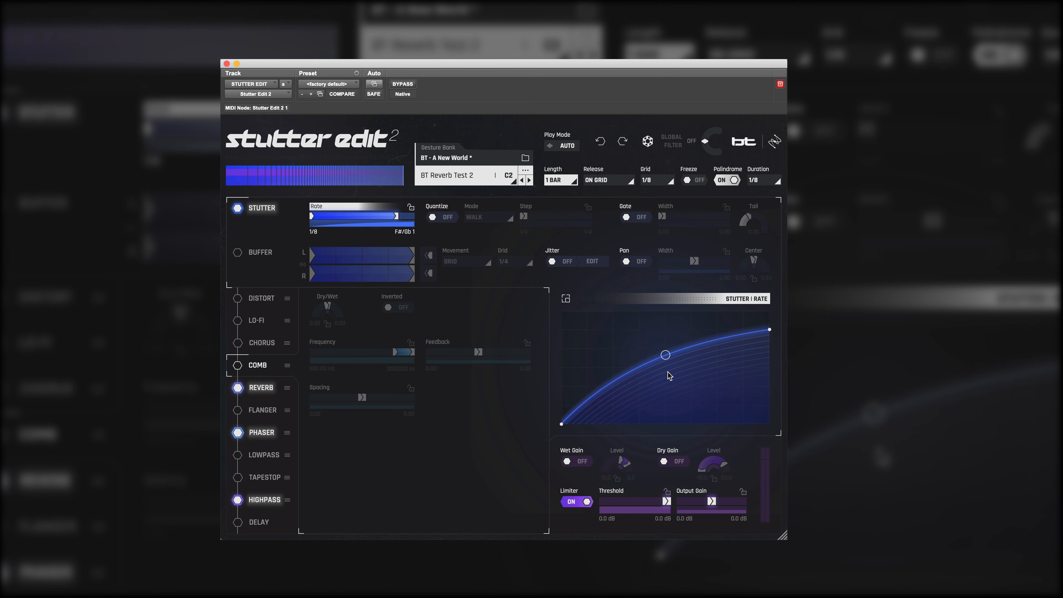
double_click(618, 378)
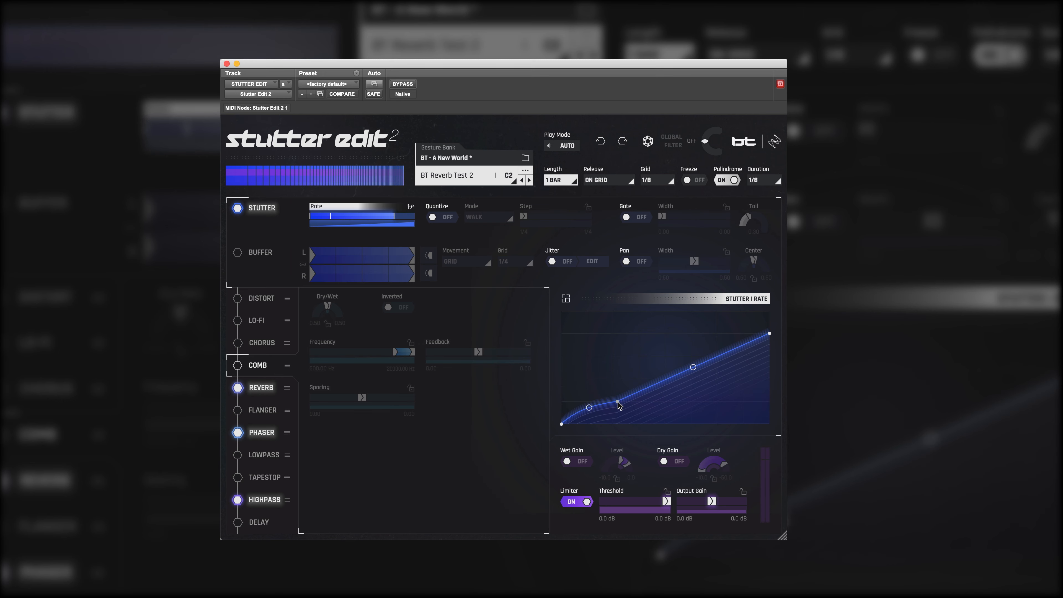
drag(618, 401, 629, 369)
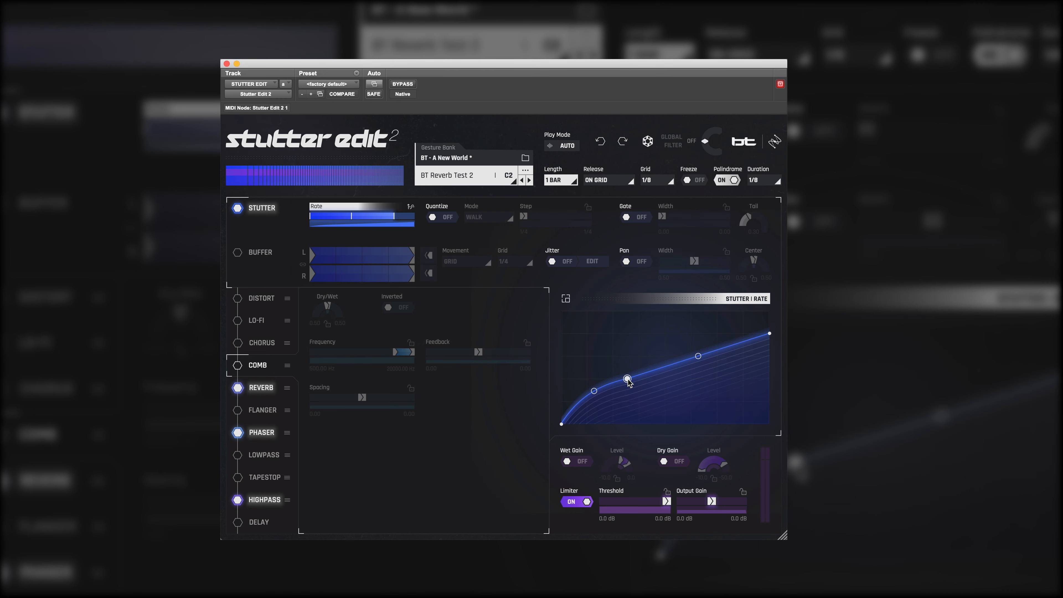
double_click(735, 352)
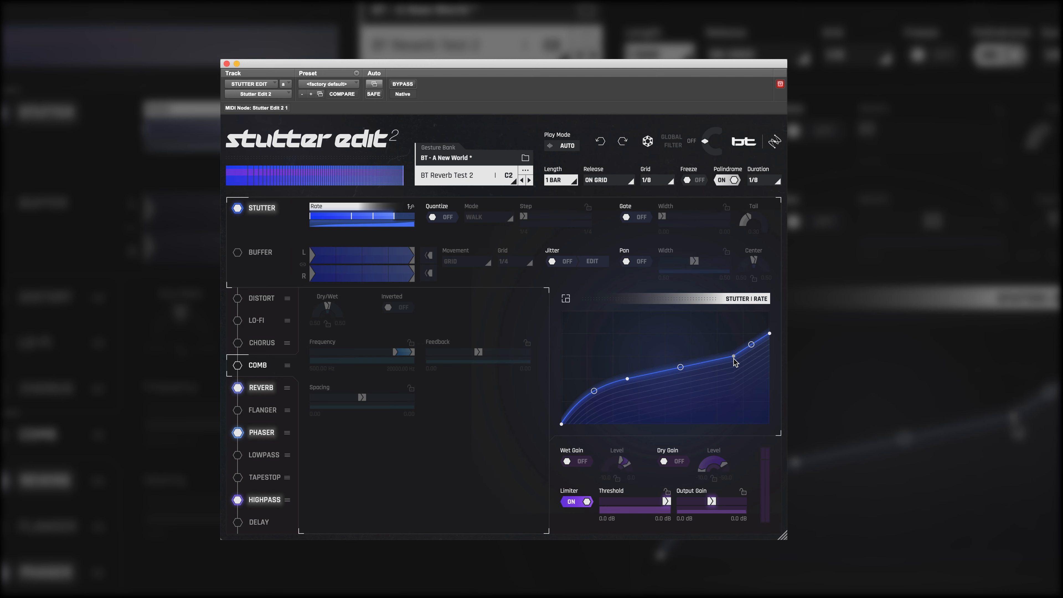
drag(735, 351, 732, 401)
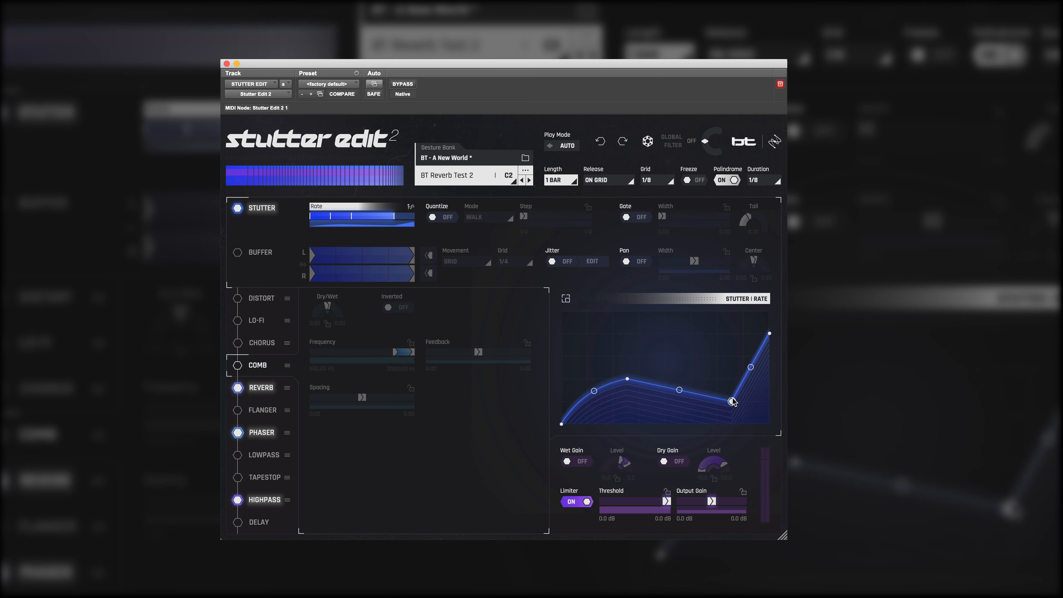
Step: Open the stutter rate curve in the expanded editor, enable free values and lower its peak point to about 25.38 Hz
click(565, 299)
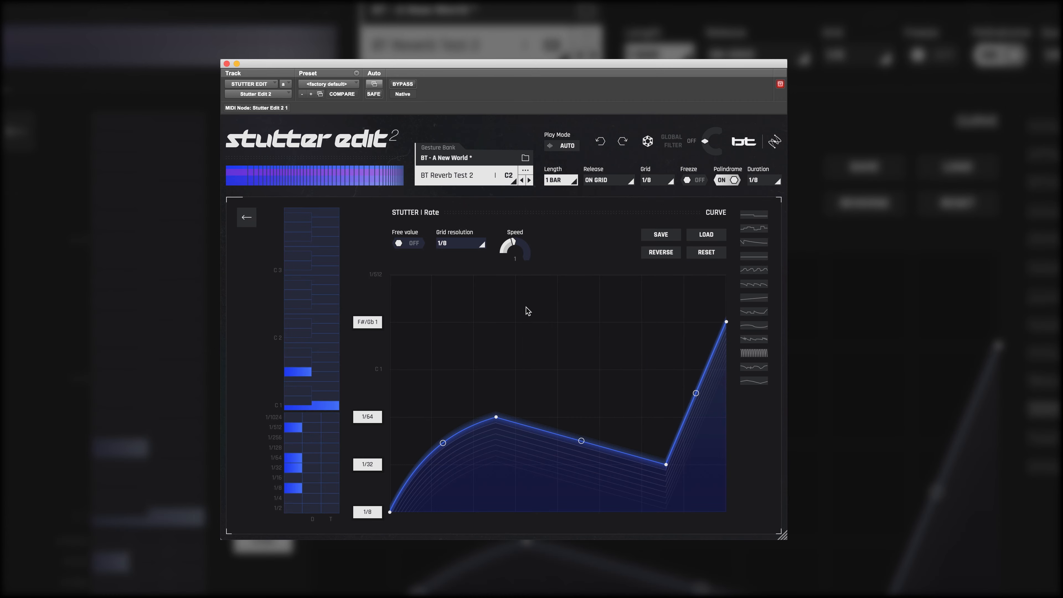
click(412, 245)
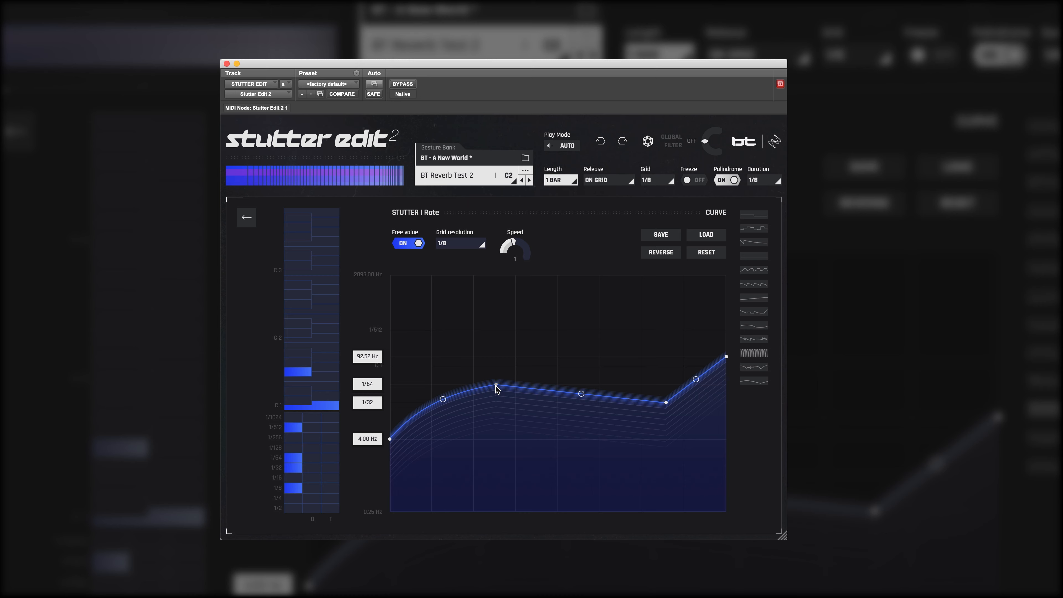
mouse_move(496, 384)
mouse_down()
mouse_move(496, 344)
mouse_move(493, 391)
mouse_up()
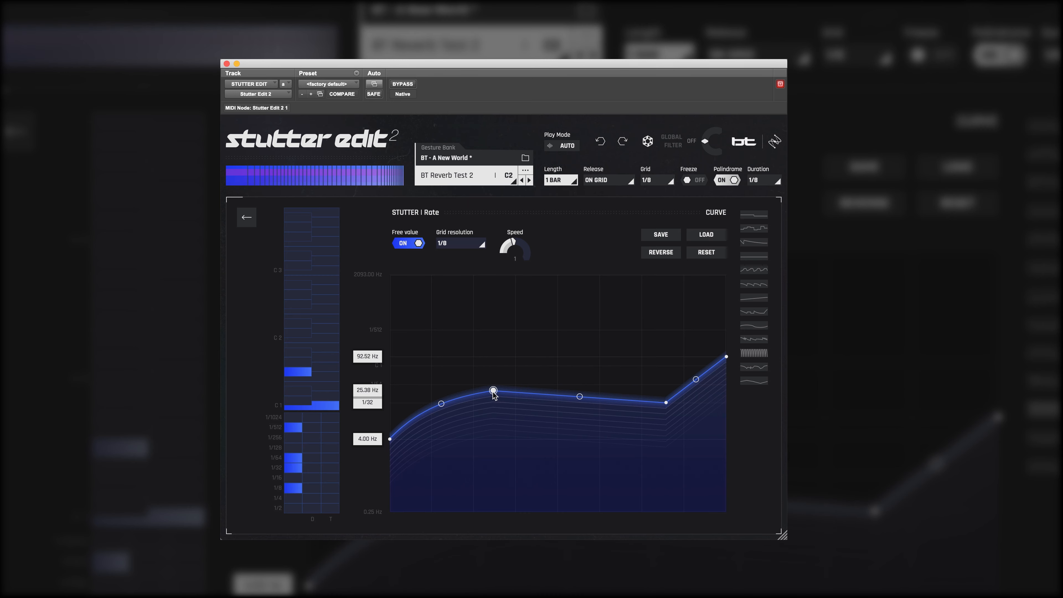
Step: Apply the preset stutter rate curve with four falling ramps, bend the third ramp deeply inward, and return to the main view
click(756, 275)
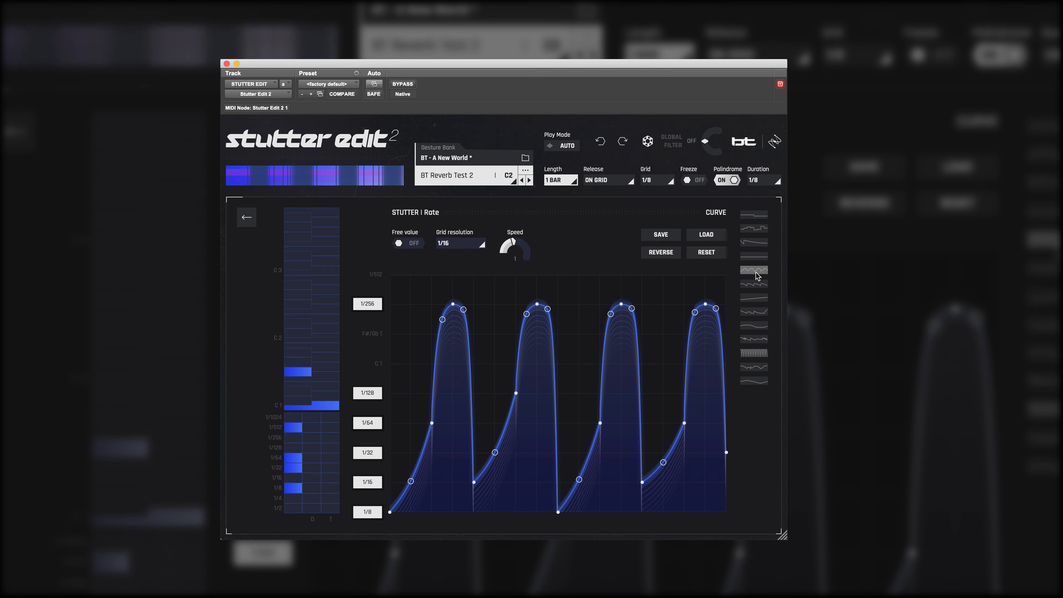
click(756, 288)
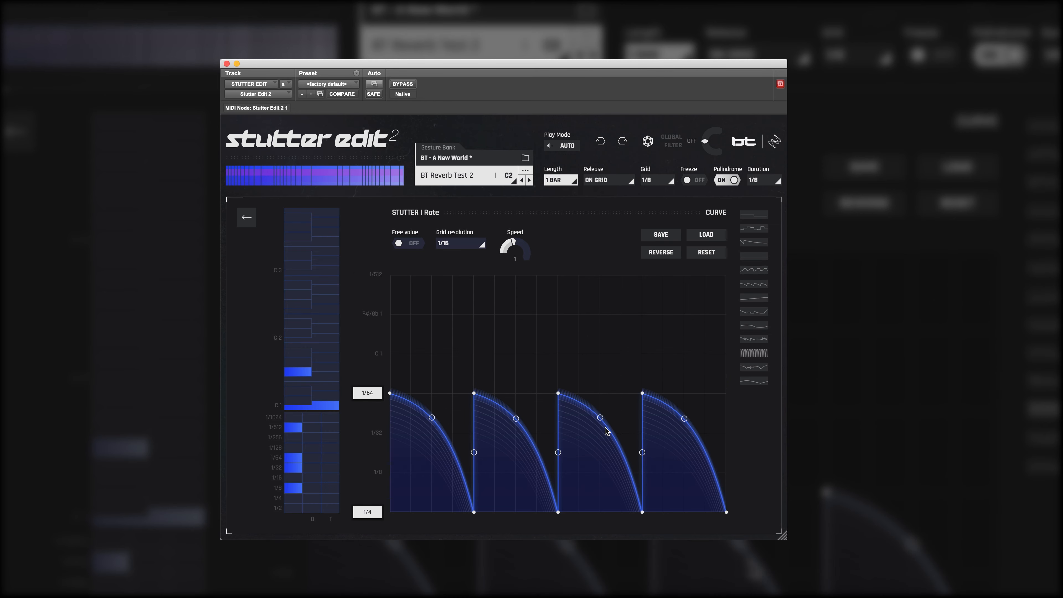
drag(600, 417, 577, 462)
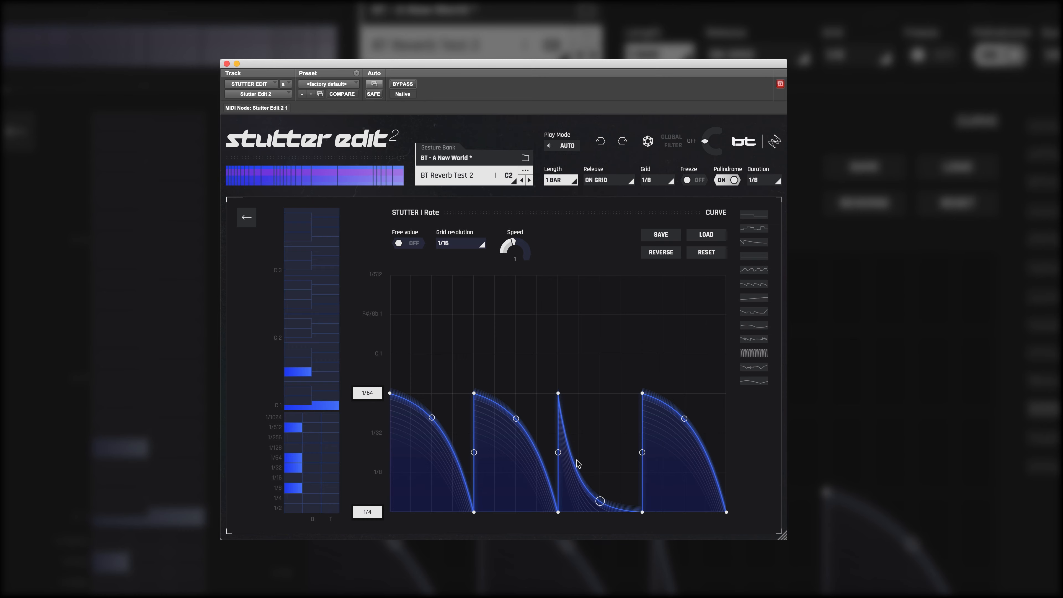
click(247, 217)
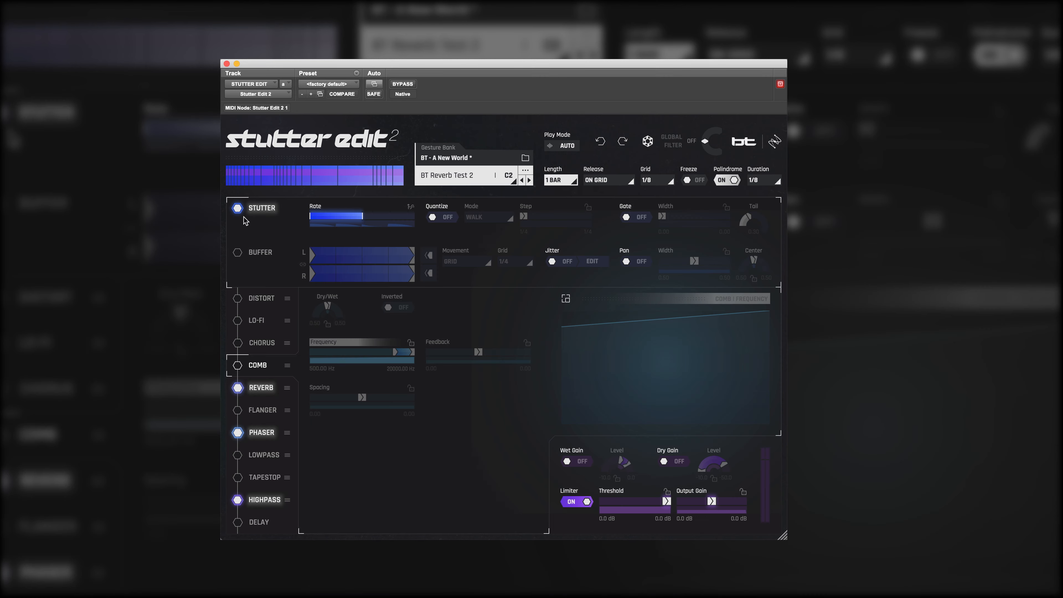
Step: Enable Quantize for the stutter, keep its mode at Walk and extend the Step range from 1/4 to 1/512
click(444, 218)
click(502, 219)
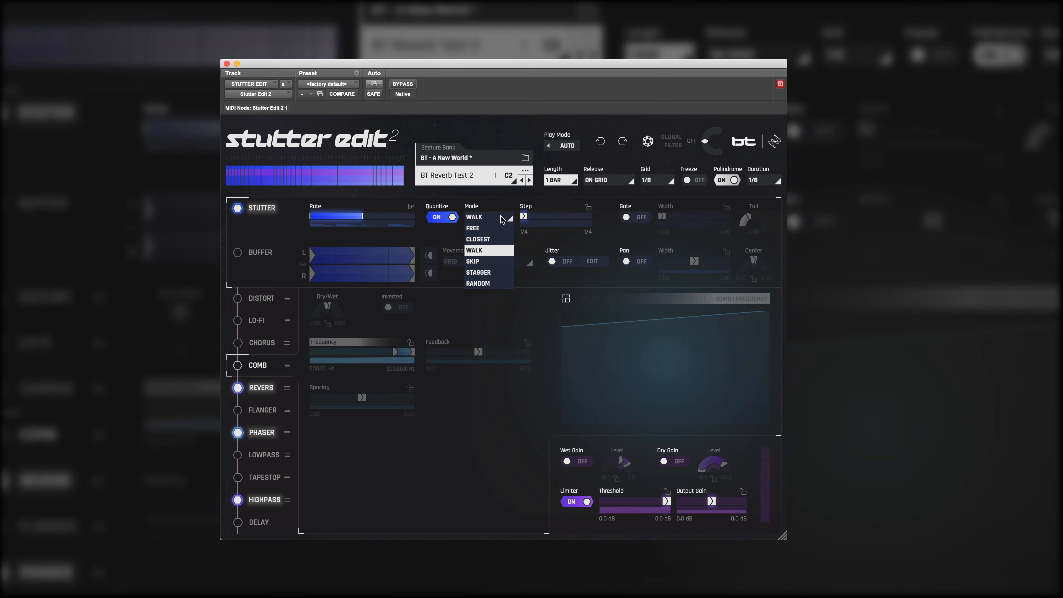
click(502, 219)
drag(524, 218, 600, 224)
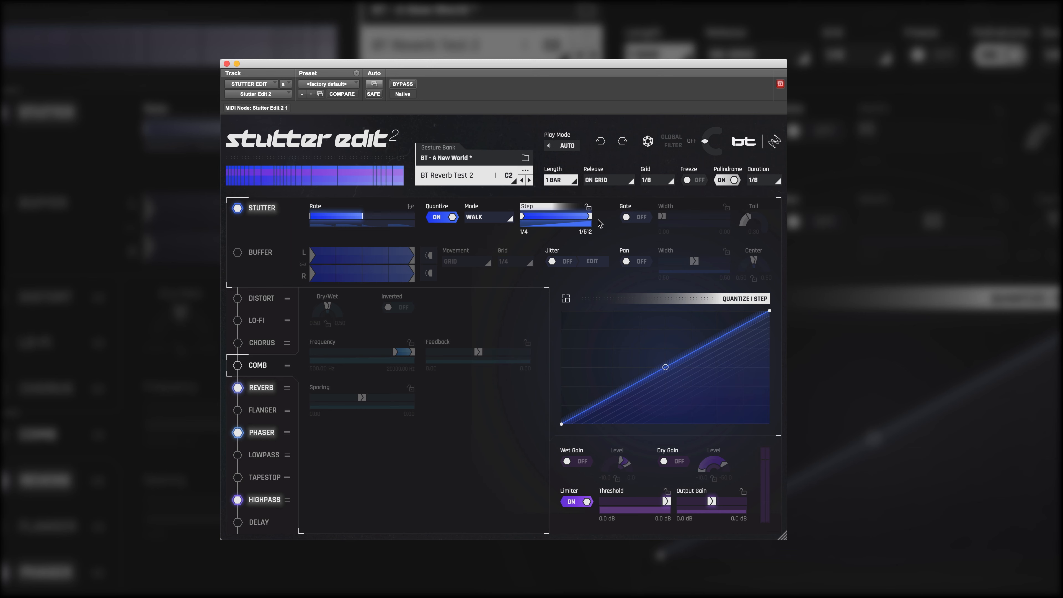
Step: Enable the stutter Gate and set its Tail to 0.41
click(635, 217)
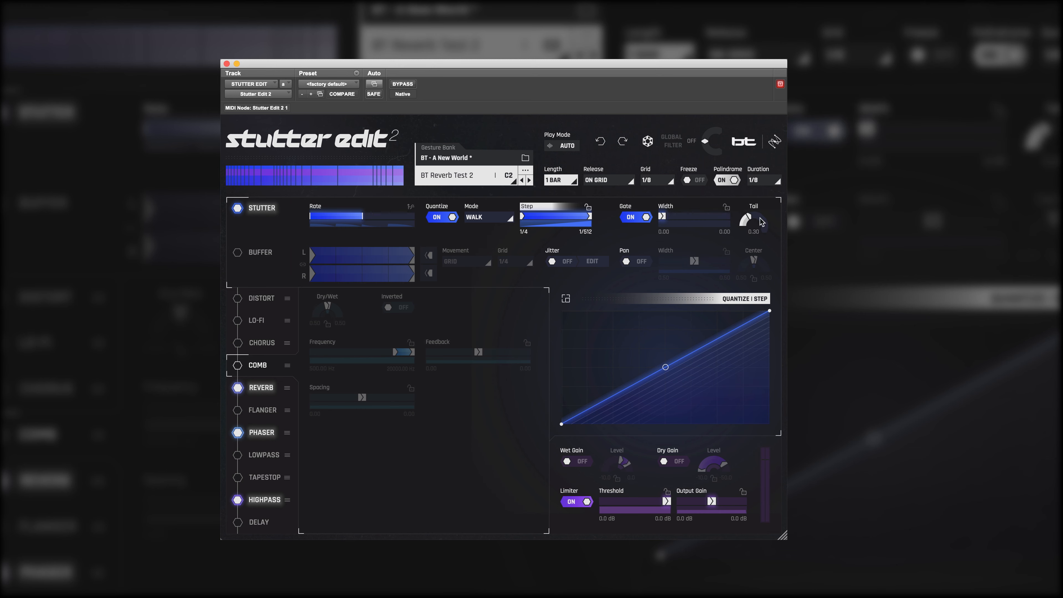
drag(758, 220, 762, 216)
Step: Enable the Buffer module and unlink its channels, limiting the left position range to the second half and the right to the first half
click(239, 253)
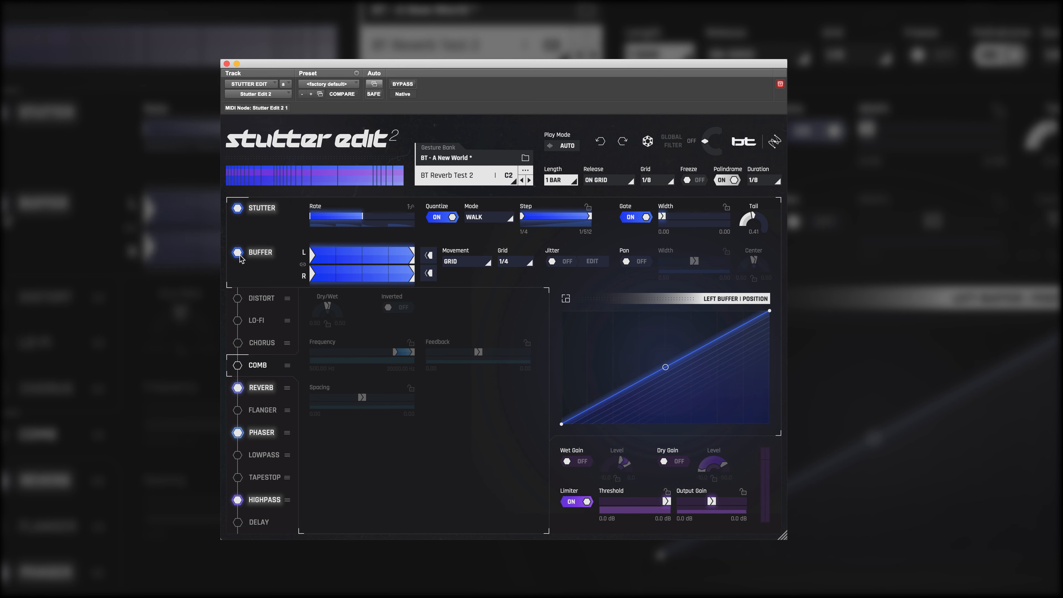
drag(312, 275, 365, 275)
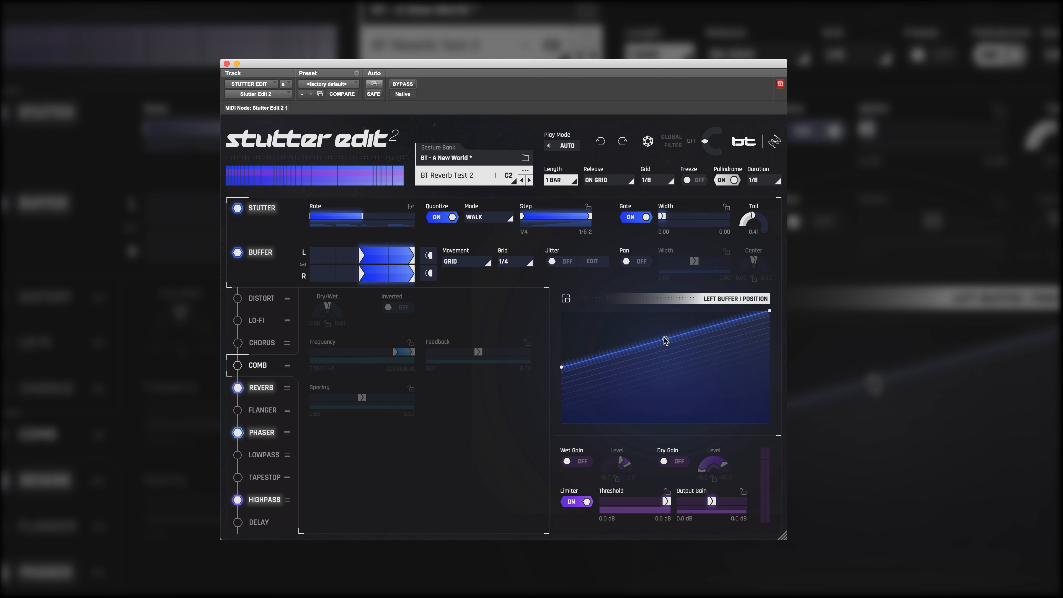
click(304, 266)
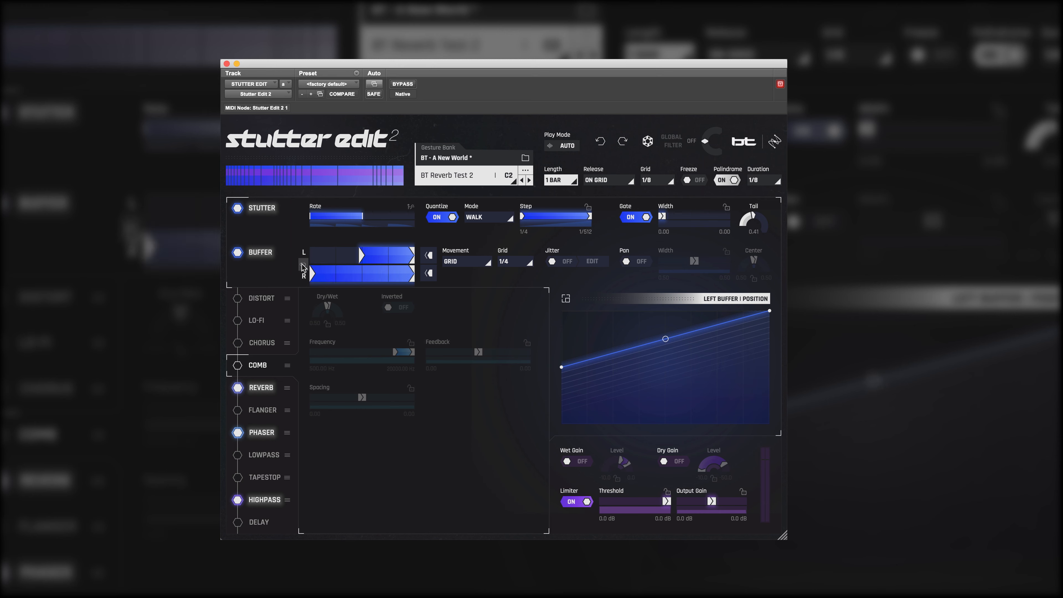
drag(413, 275, 362, 281)
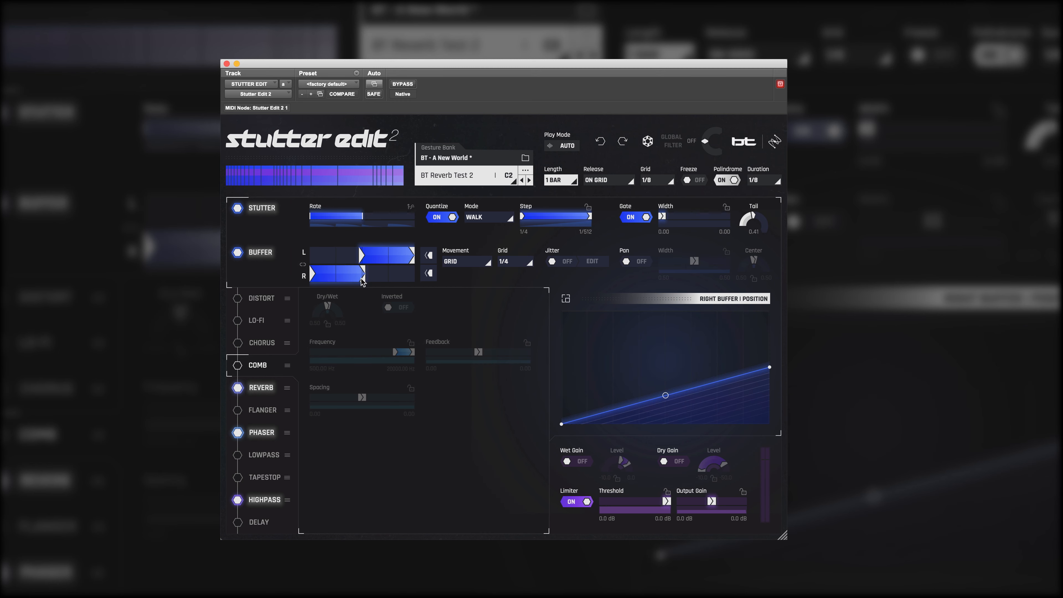
Step: Keep the Buffer's Movement at Grid, enable Jitter and Pan, and spread the pan Width range from 0.16 to 0.78
click(467, 263)
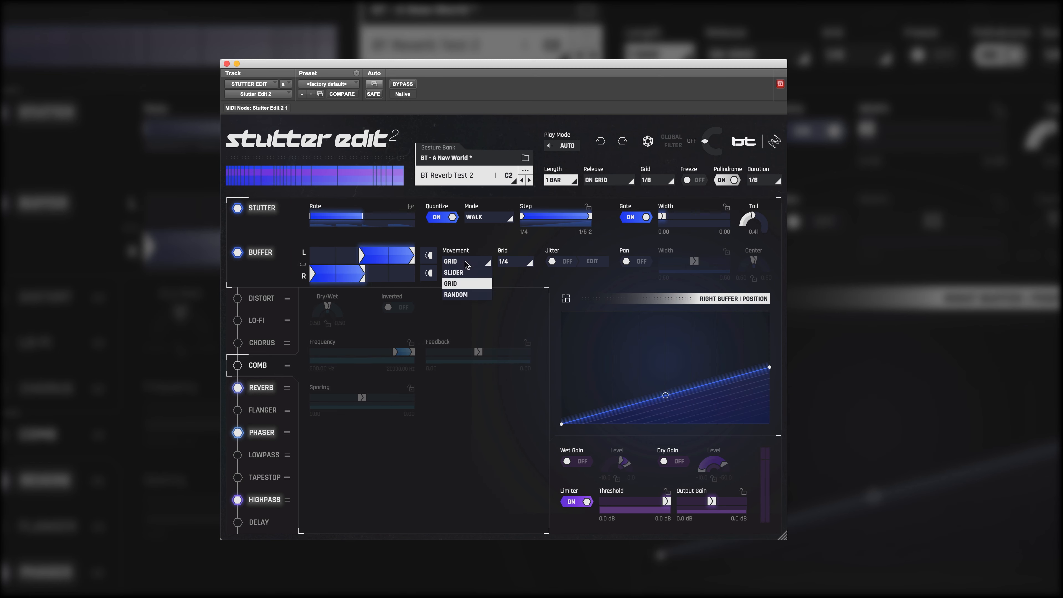
click(466, 263)
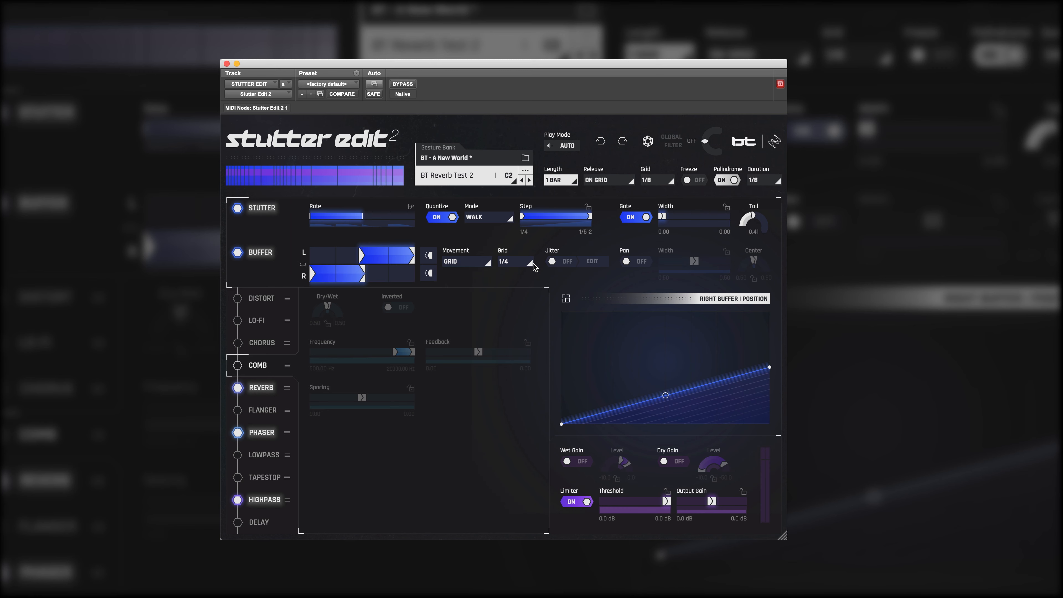
click(571, 261)
click(635, 261)
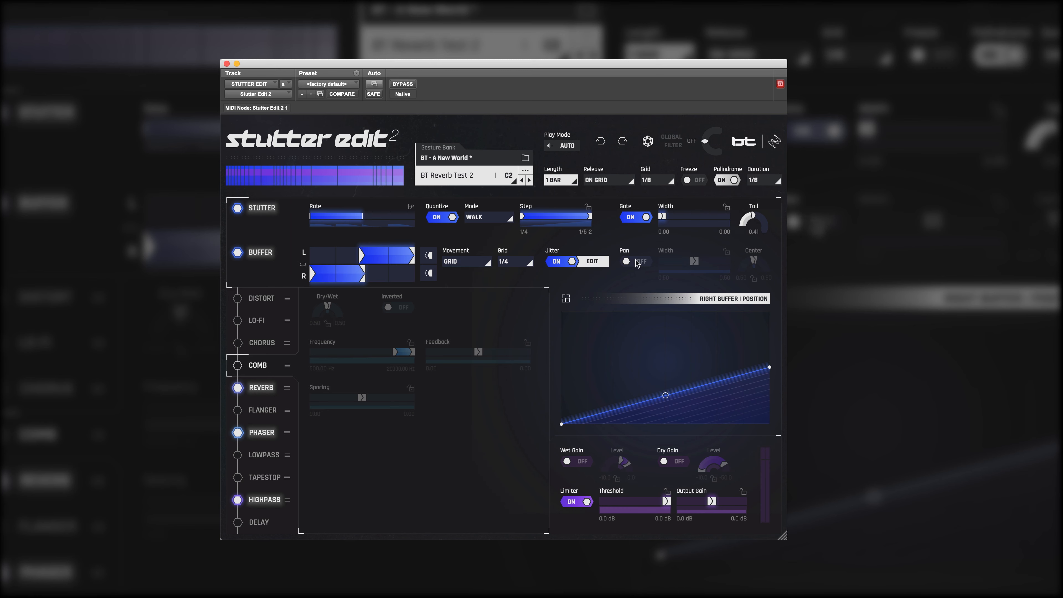
drag(695, 263, 714, 266)
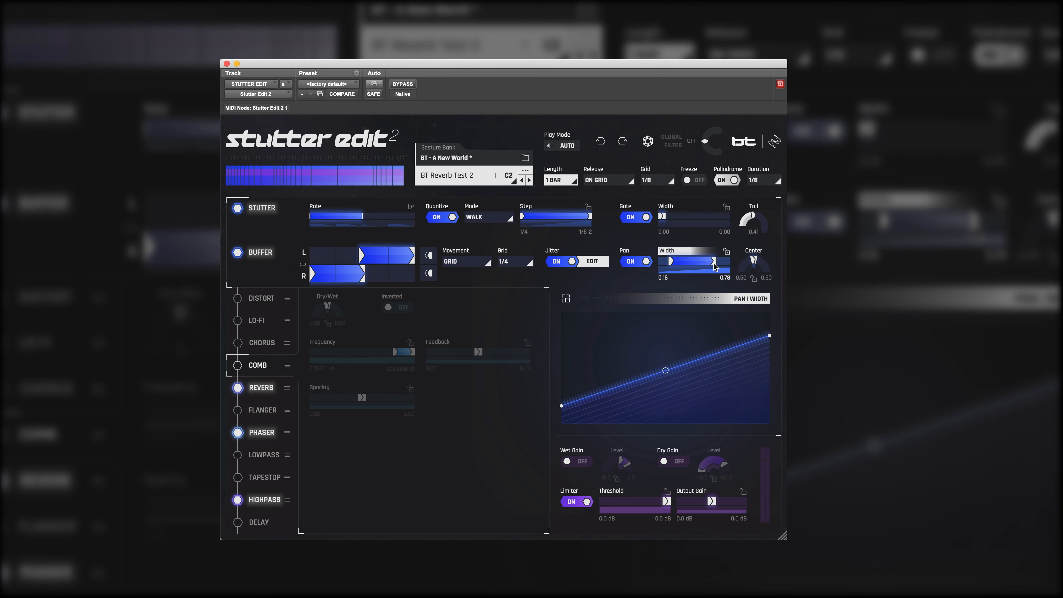
Step: Apply the preset pan Width curve with five falling ramps, lower the third ramp's peak to 0.6, and return to the main view
click(566, 299)
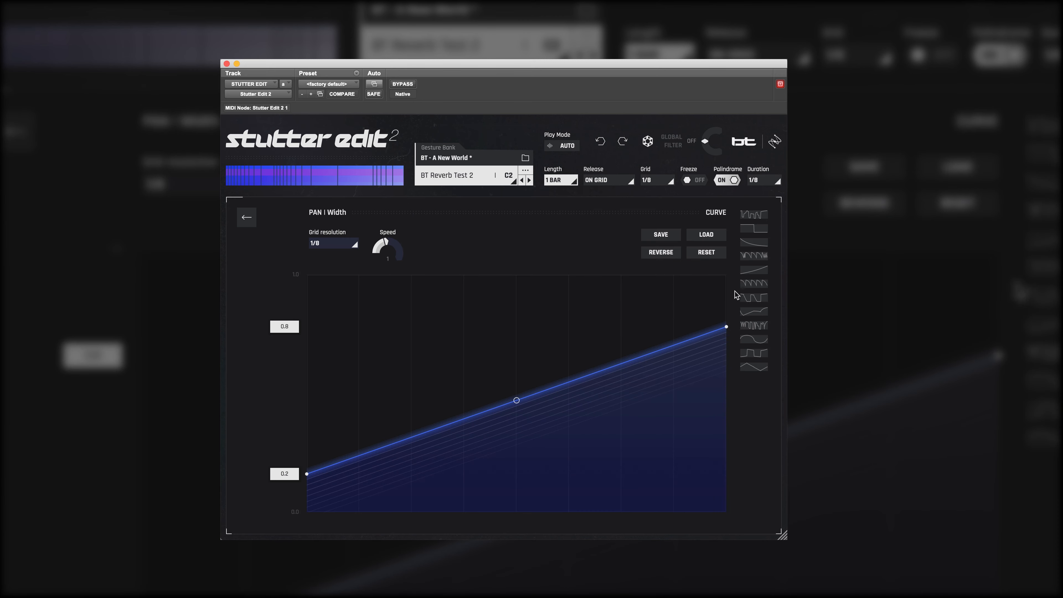
click(753, 284)
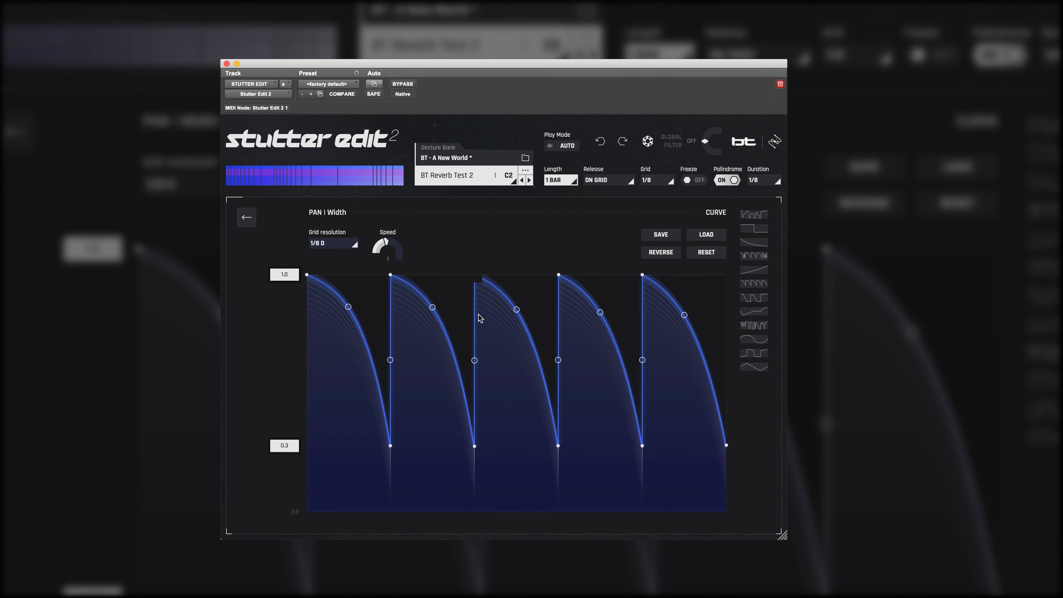
drag(479, 319, 480, 364)
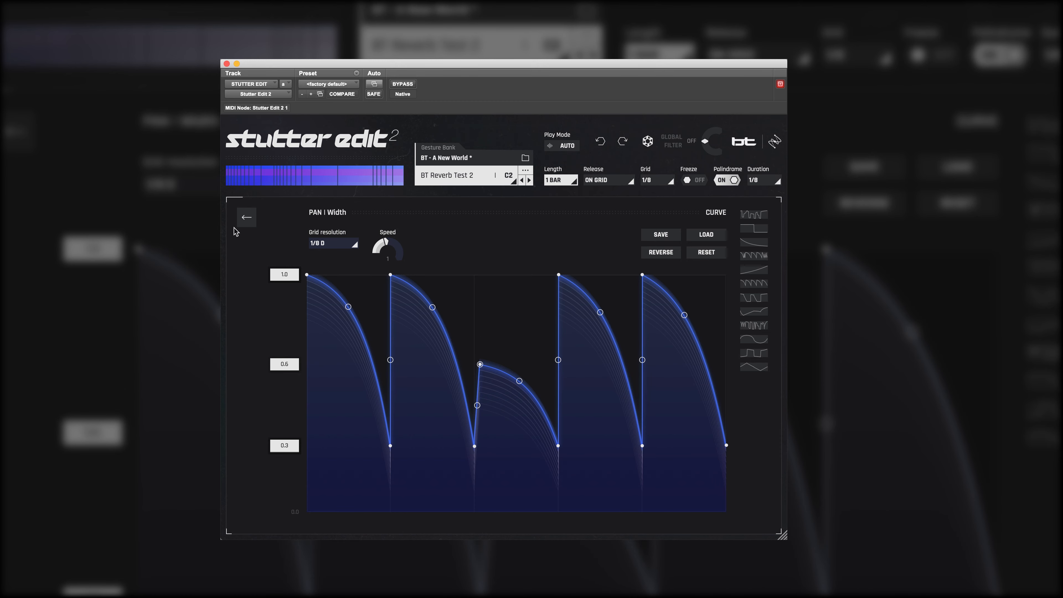
click(247, 218)
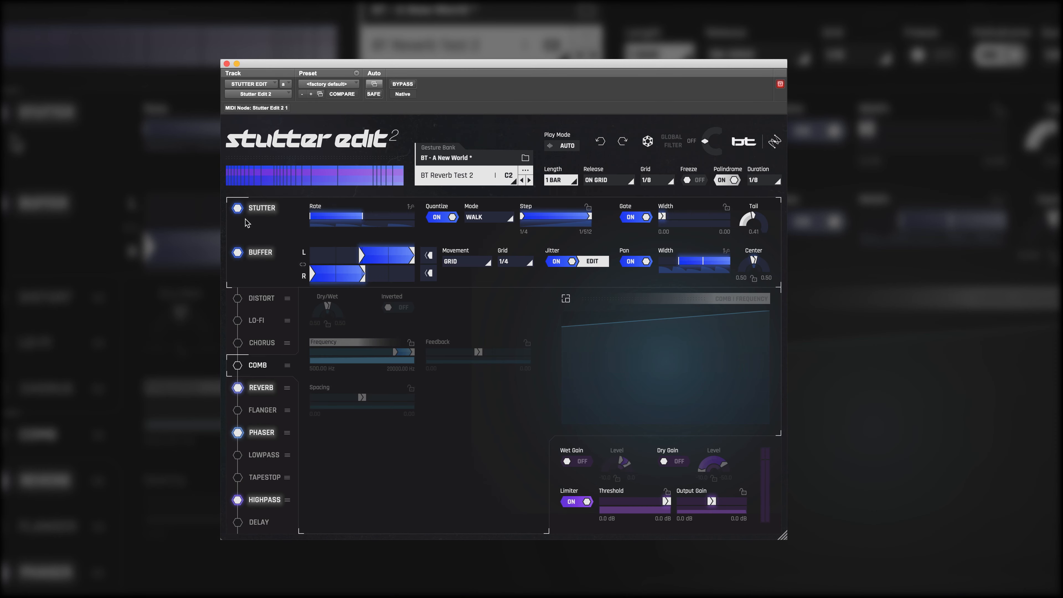
Step: Enable the Distort effect and move it down the effect chain to directly after Phaser
click(238, 298)
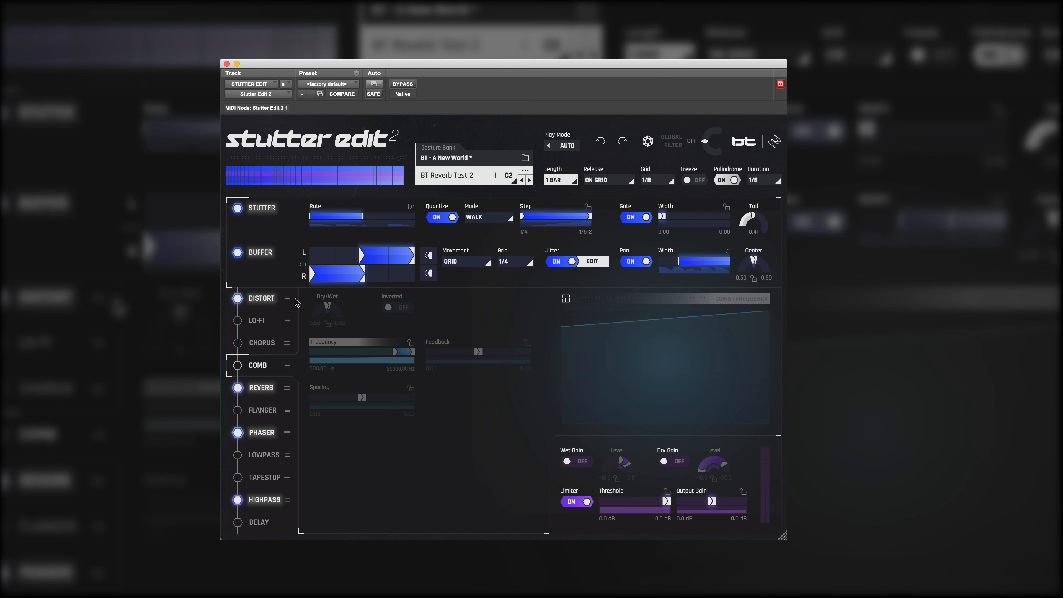
drag(262, 299, 268, 451)
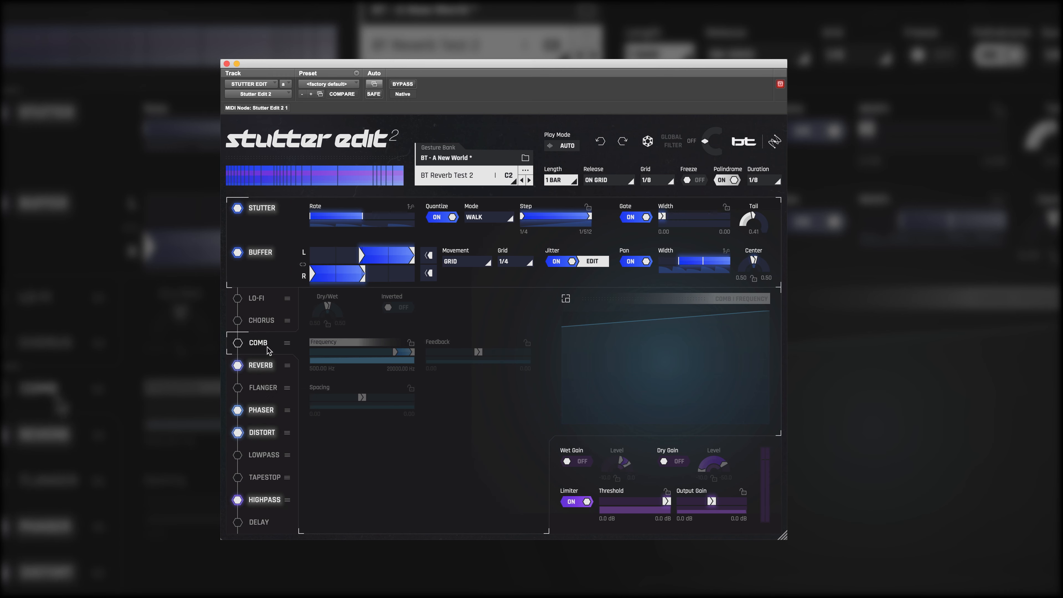
Step: Enable the Lo-Fi effect, extend its Sample Rate range from 21.78 to 15000.00, and bend the curve upward
click(258, 299)
click(238, 299)
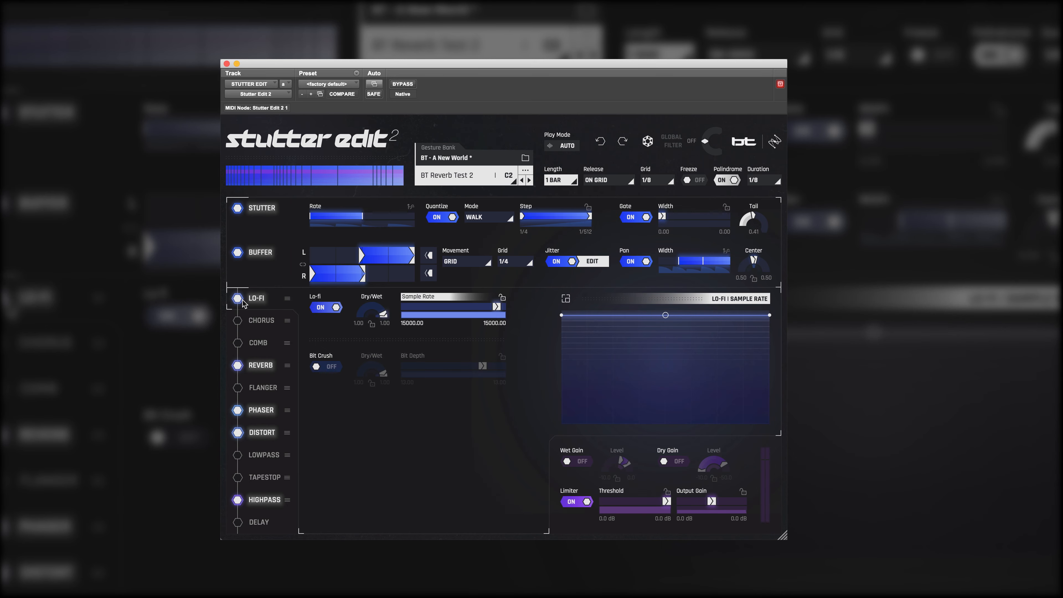
drag(494, 308, 419, 314)
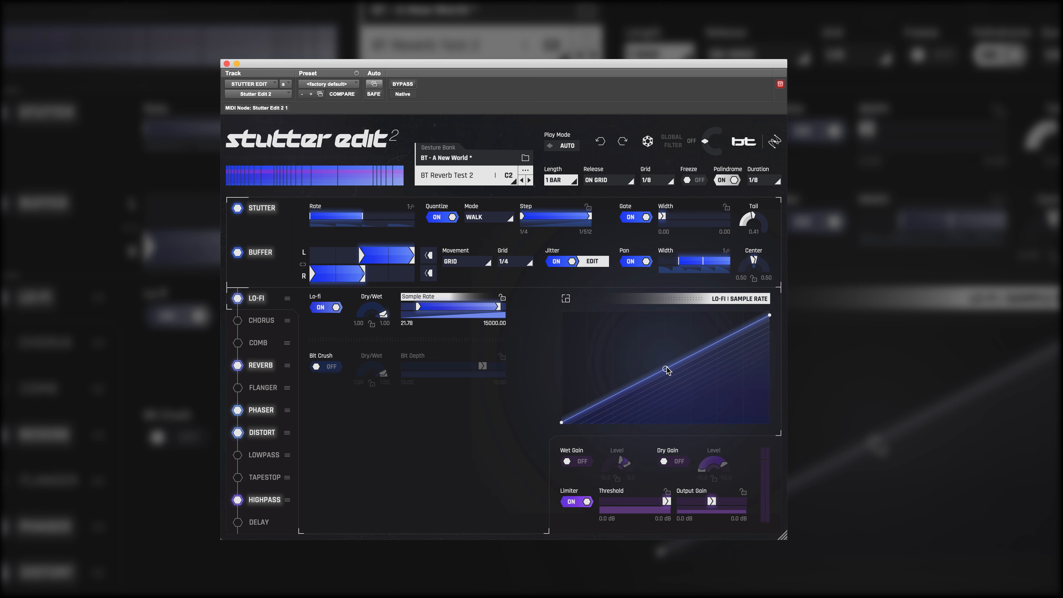
mouse_move(666, 370)
mouse_down()
mouse_move(671, 380)
mouse_move(662, 359)
mouse_up()
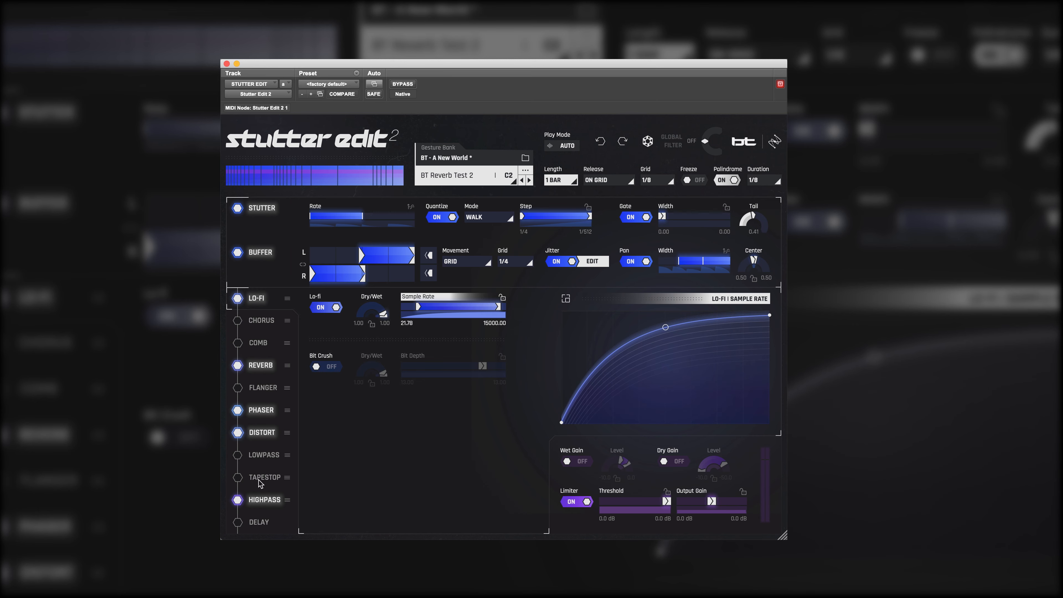
Step: Move Tapestop to the start of the effect chain, ahead of Lo-Fi, and enable it
drag(260, 481, 276, 299)
click(237, 298)
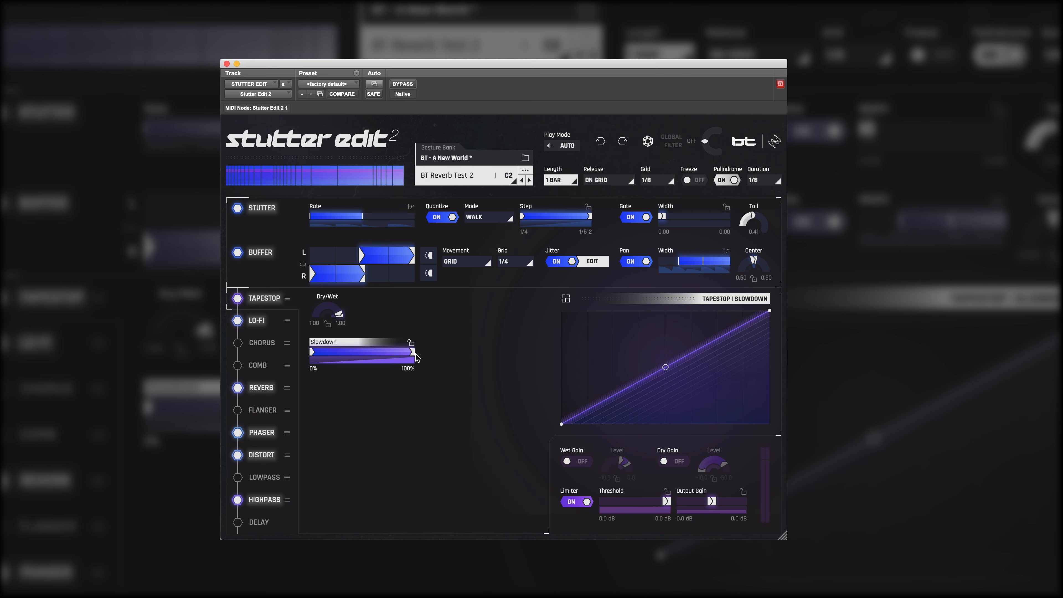
Step: In the Reverb, raise the Size curve's inner marker slightly and apply the preset curve of dense repeating spikes to Damping
click(257, 388)
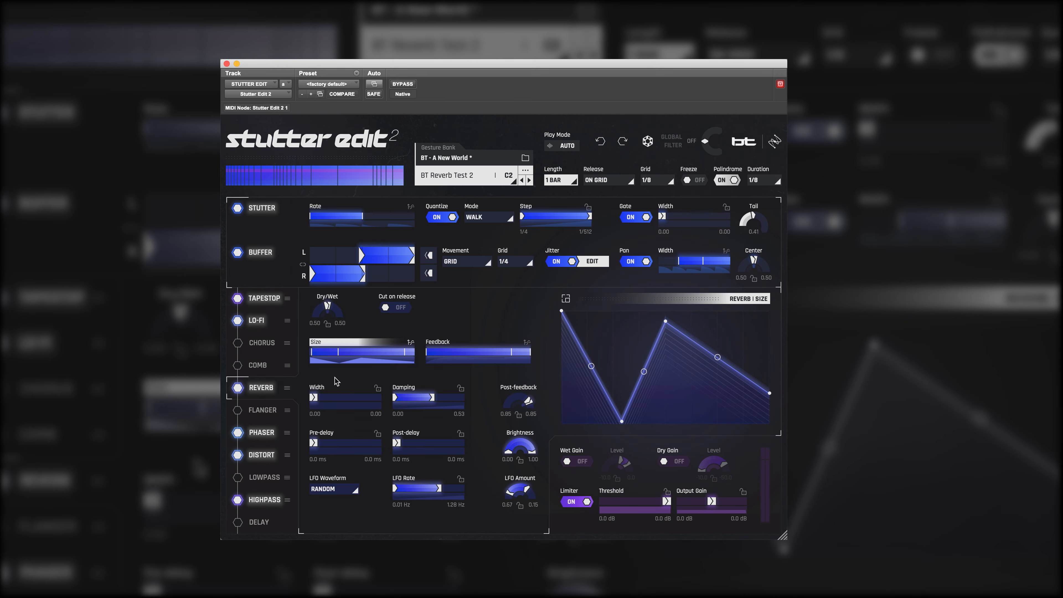
drag(337, 357, 344, 355)
click(415, 400)
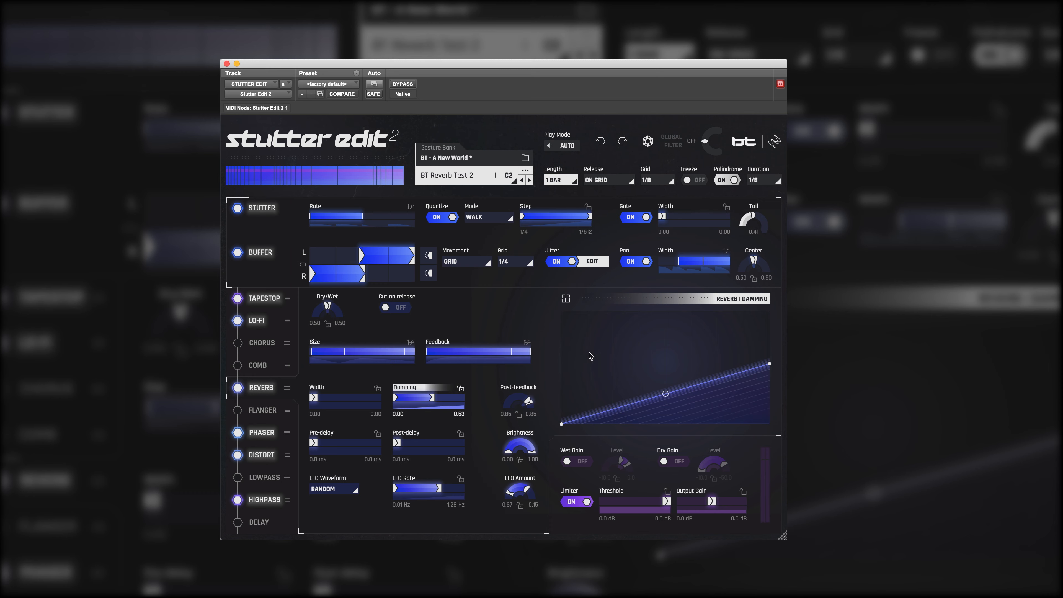
click(567, 299)
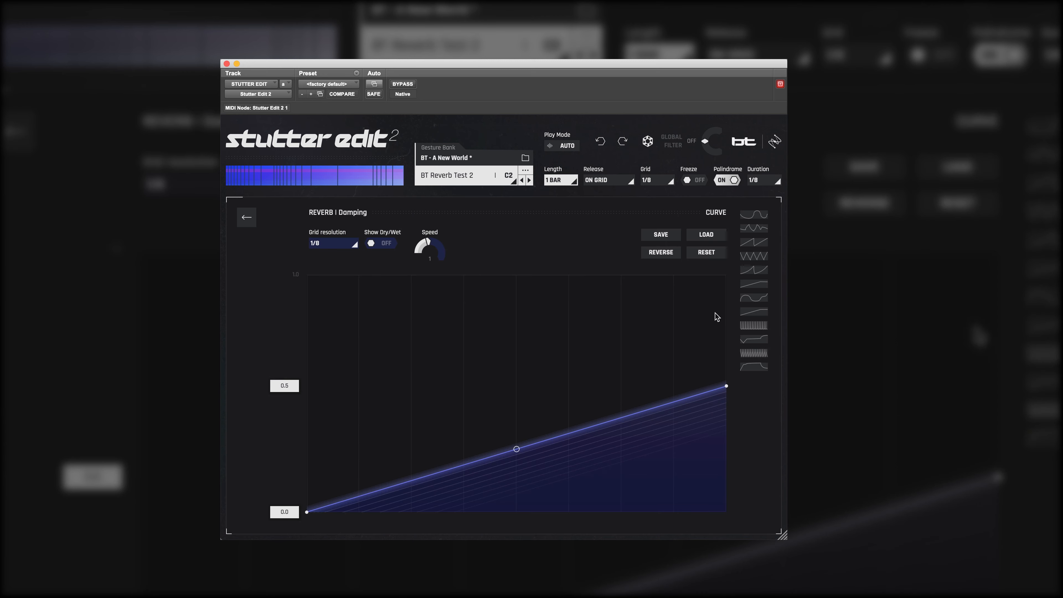
click(753, 325)
click(253, 219)
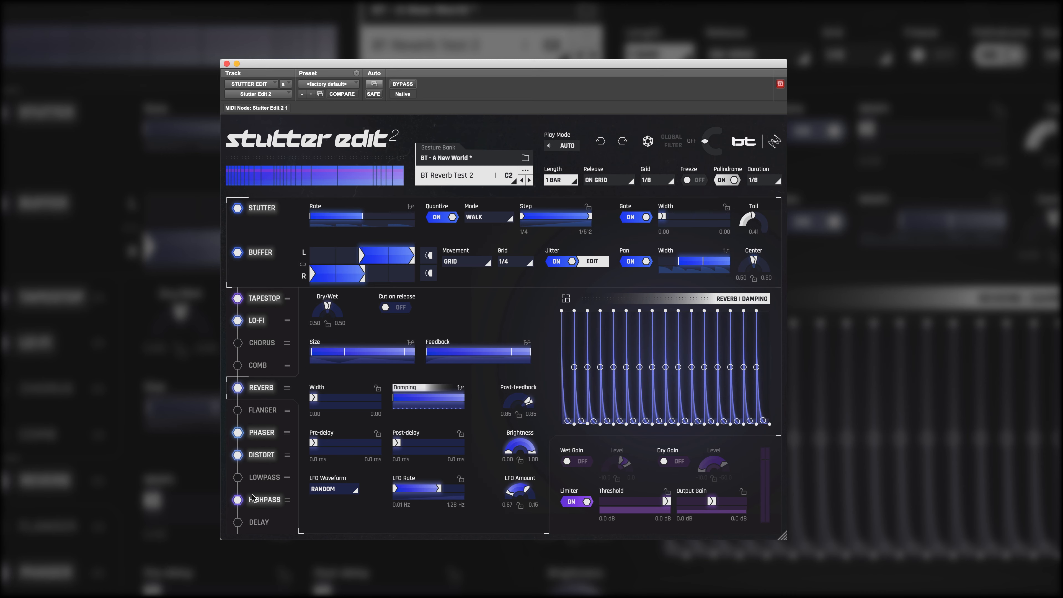
Step: Enable the Delay effect at the end of the chain and bring up its Left Time curve
click(256, 523)
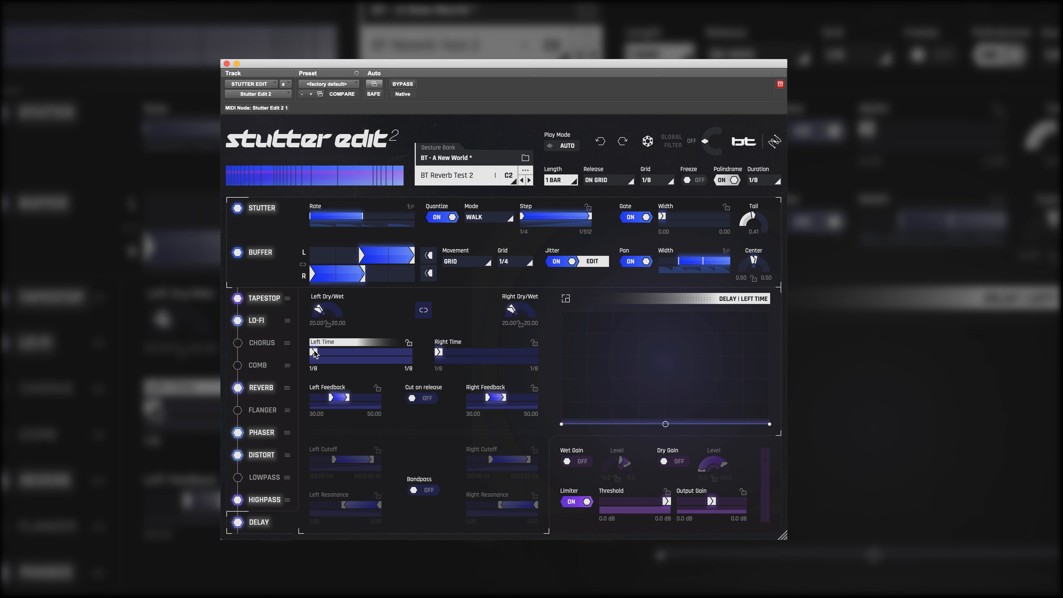
mouse_move(315, 353)
mouse_down()
mouse_move(364, 354)
mouse_move(316, 355)
mouse_up()
Step: Enable Wet Gain and Dry Gain, and set the limiter's Threshold range to -43.2–0.0 dB and Output Gain range to -12.9–6.3 dB
click(580, 462)
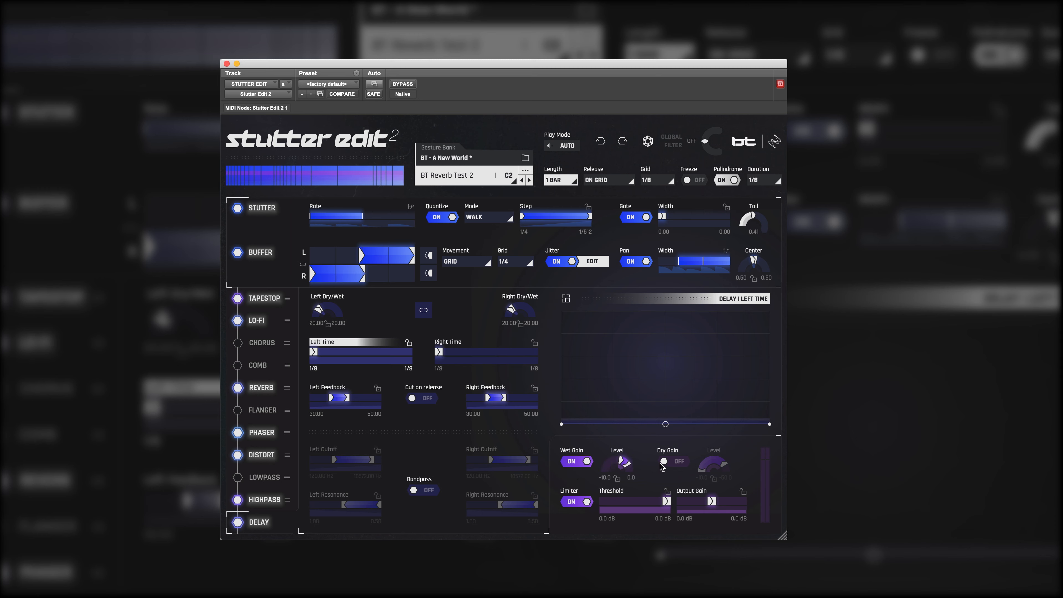
click(679, 461)
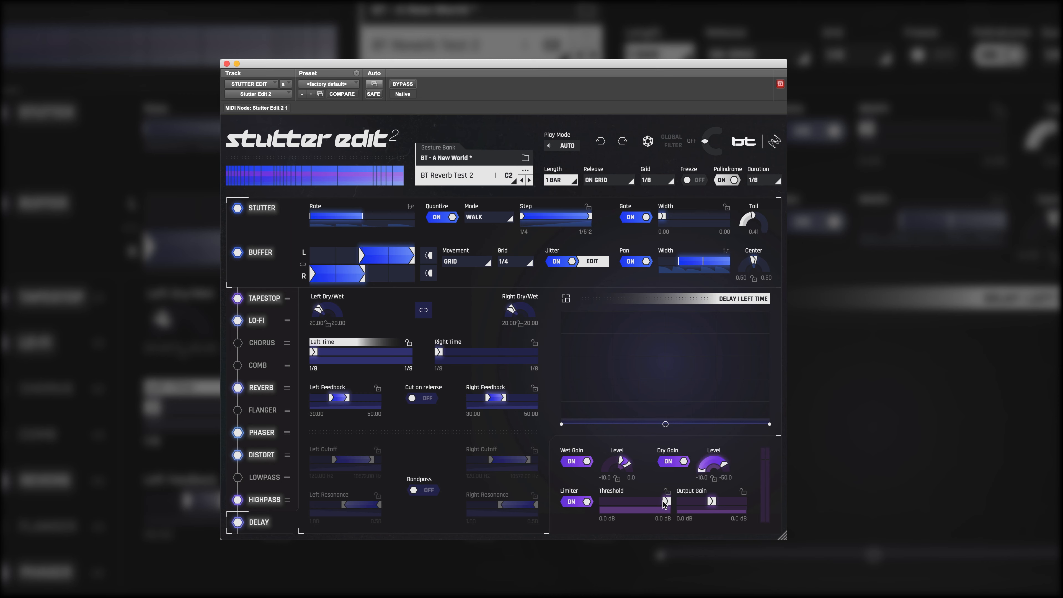
drag(667, 501, 625, 500)
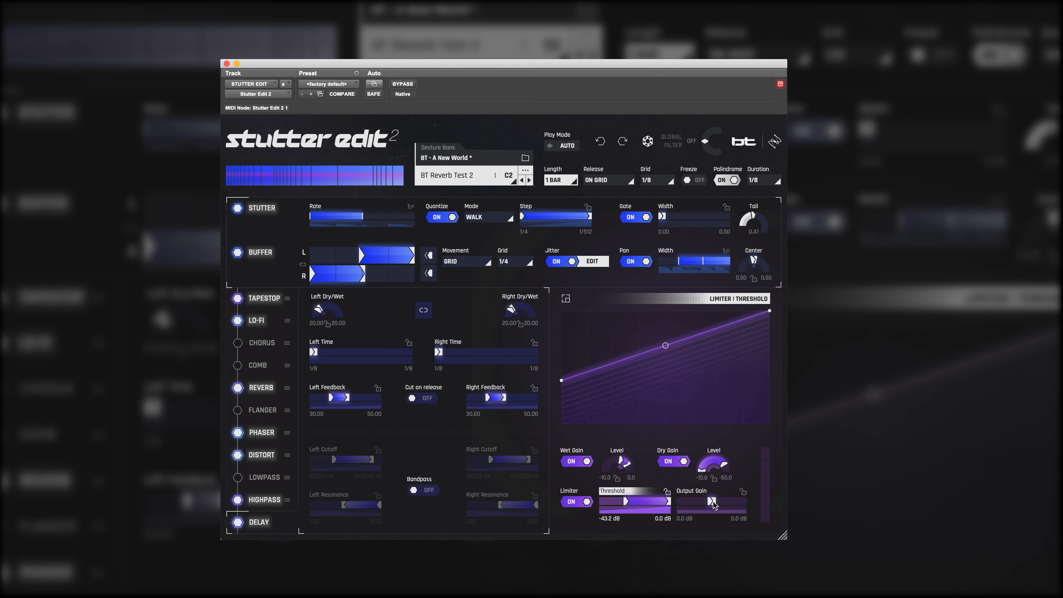
mouse_move(703, 502)
mouse_down()
mouse_move(689, 502)
mouse_move(724, 504)
mouse_up()
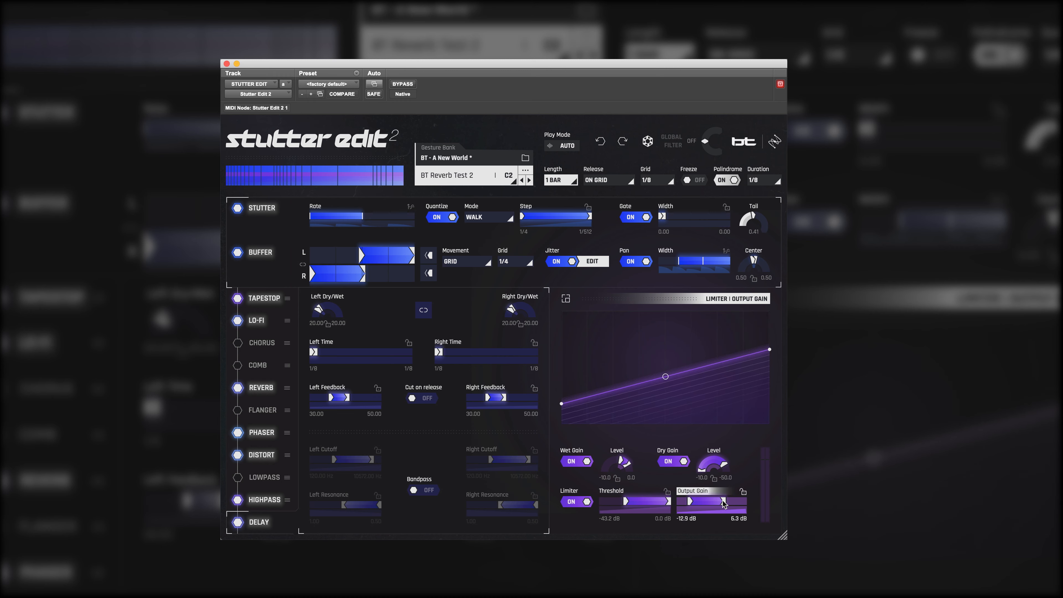